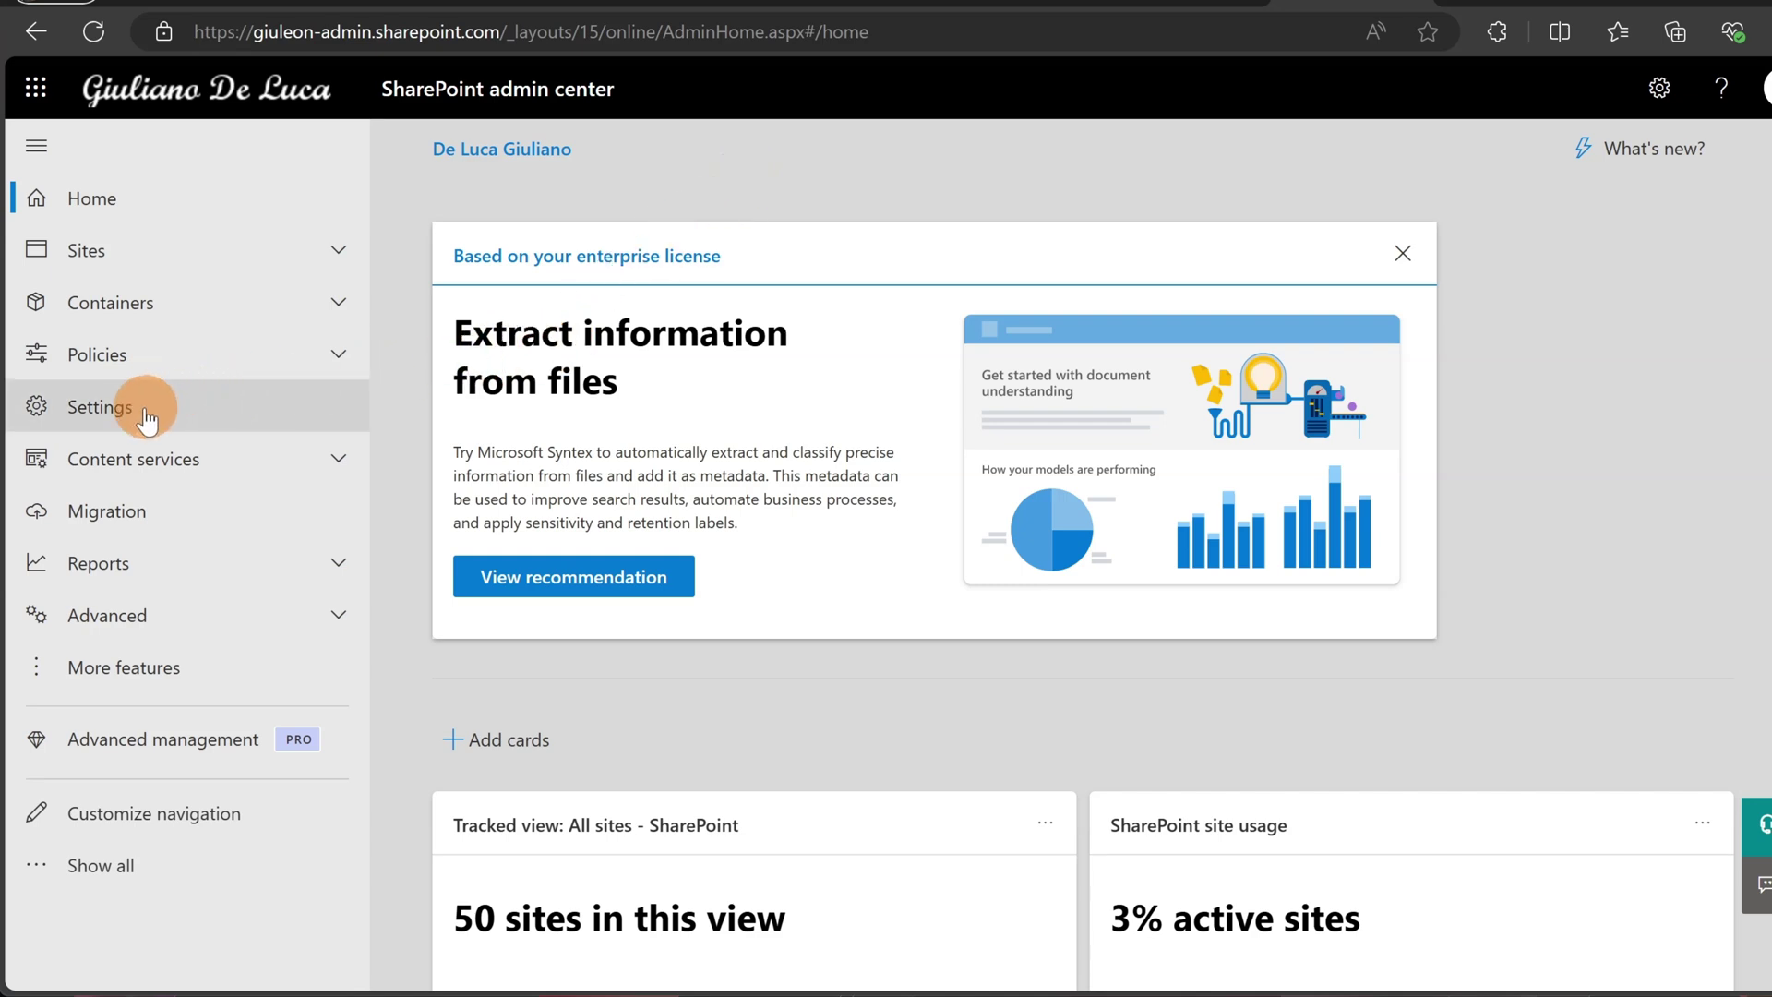
Step: Open the Version history limits panel from the admin center's Settings page
click(108, 412)
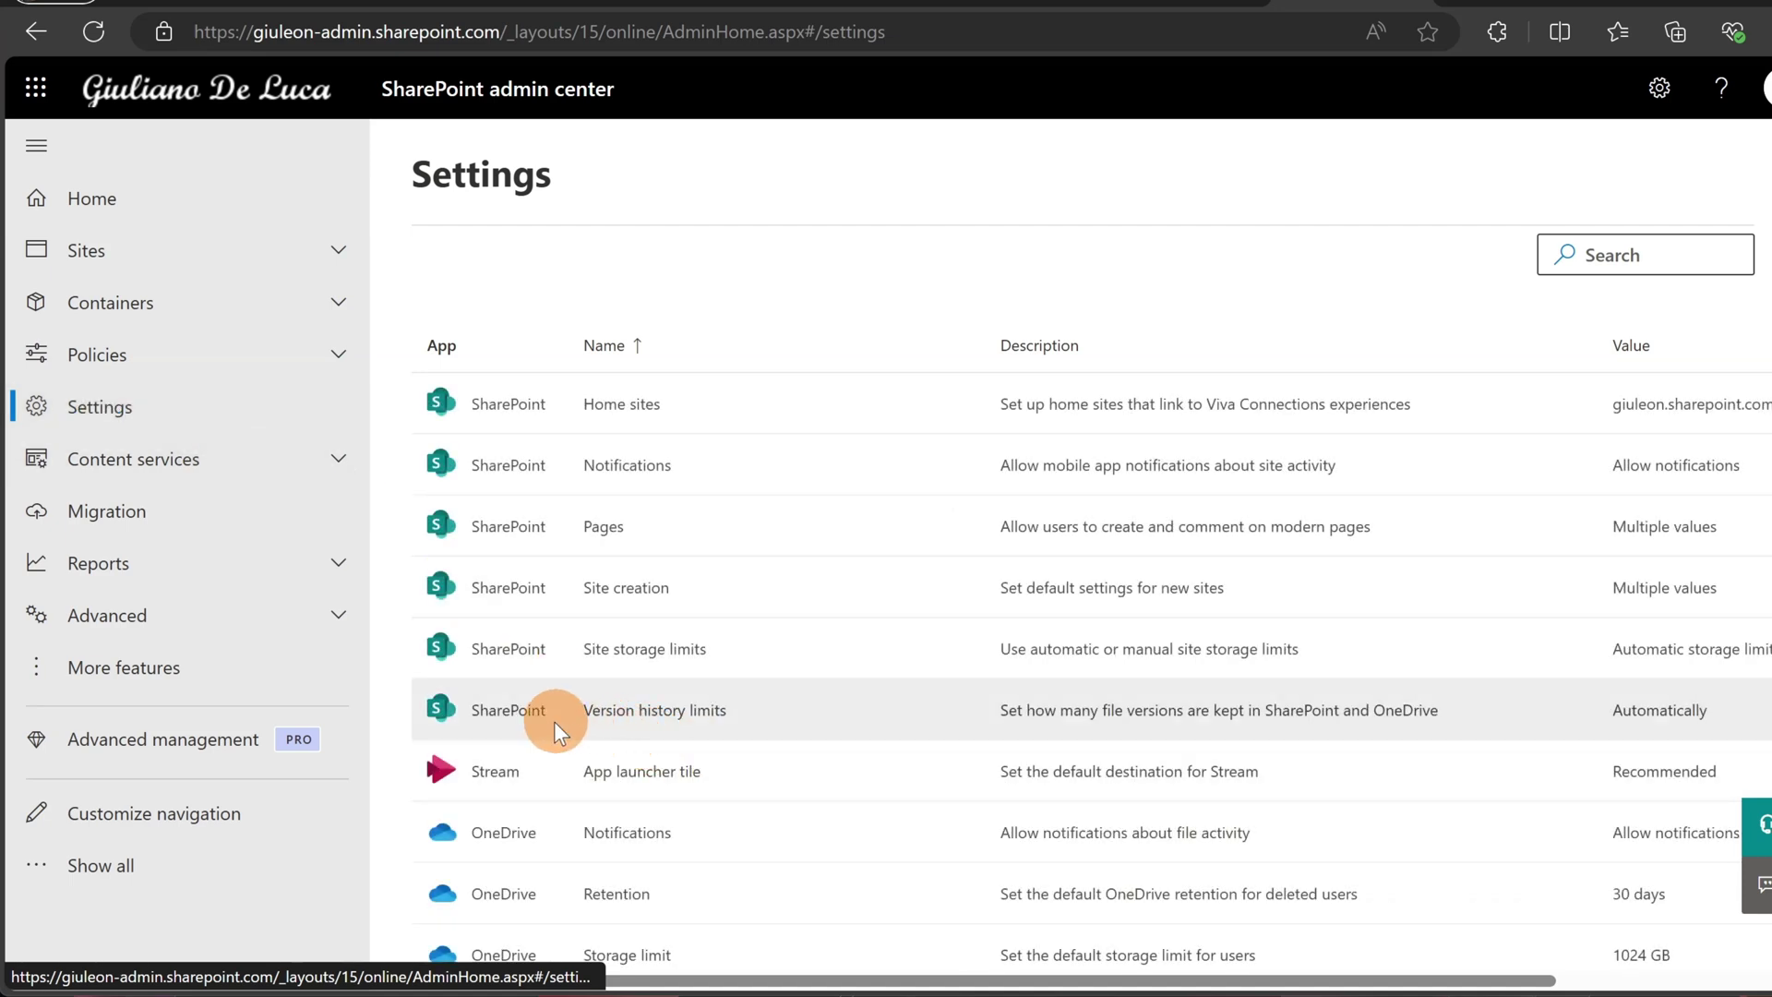
click(706, 729)
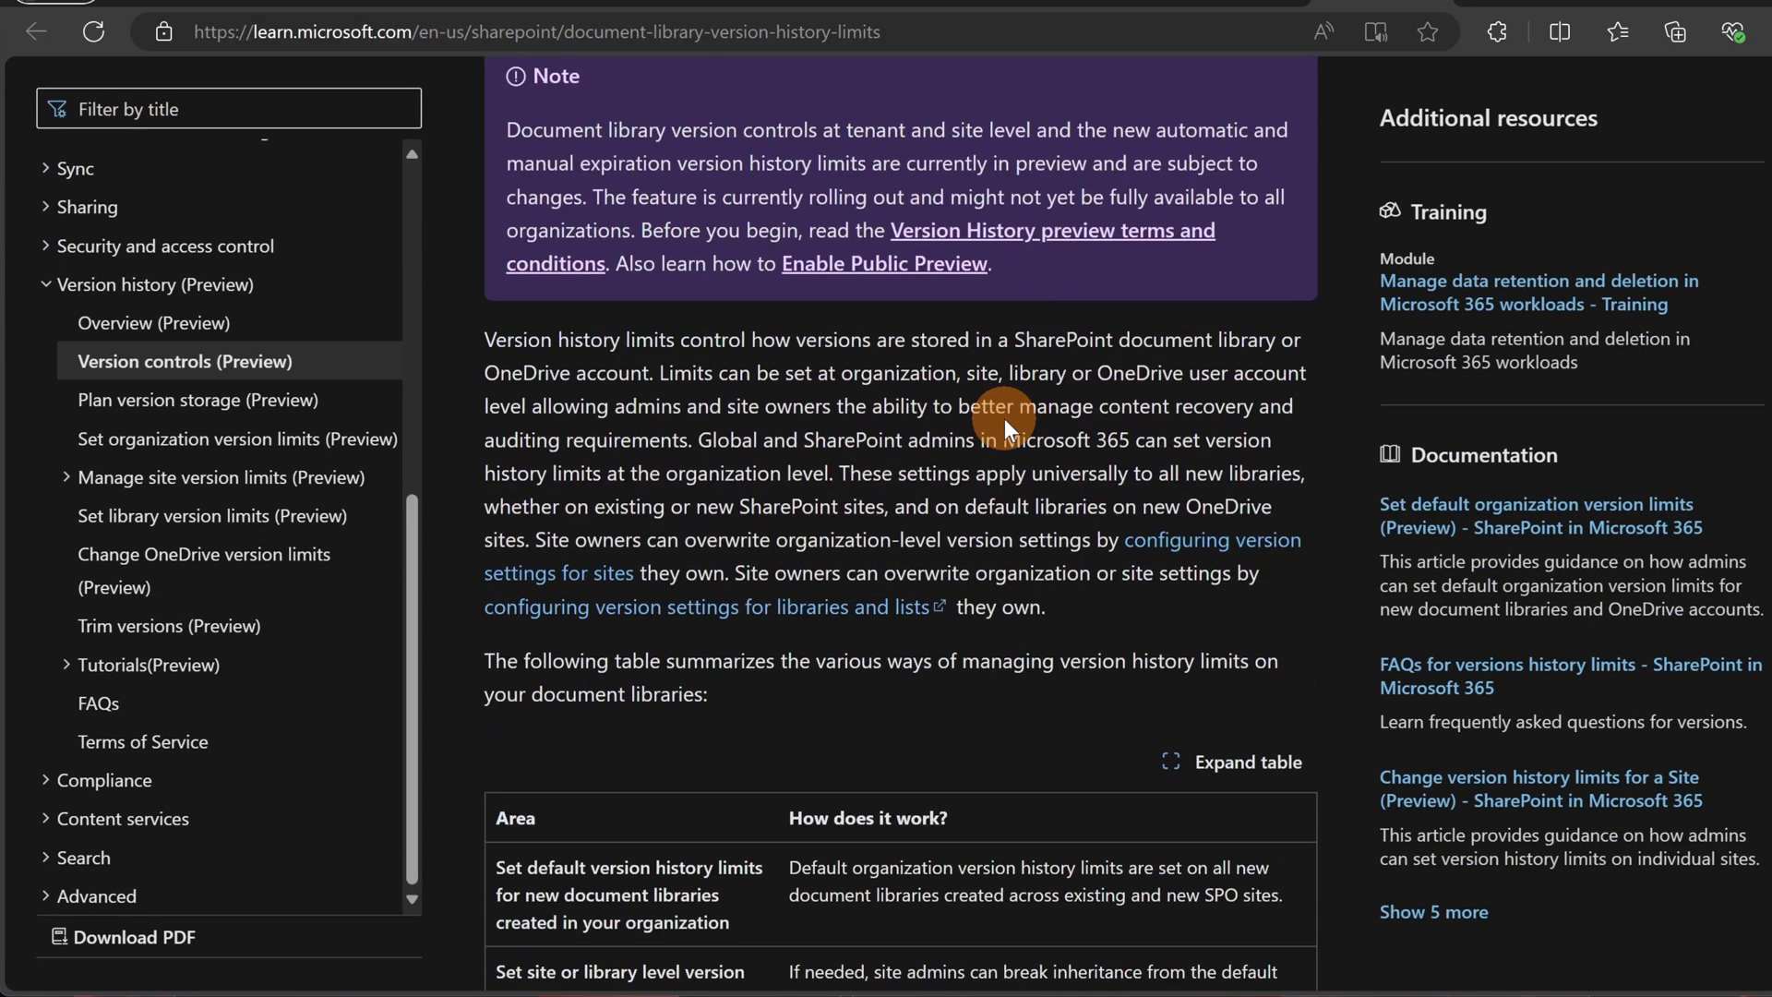
Step: Scroll the Learn article to the Enable Public Preview section with Set-SPOTenant -EnableVersionExpirationSetting $true
scroll(1004, 418, down, 2)
scroll(1004, 419, up, 2)
scroll(1005, 419, down, 10)
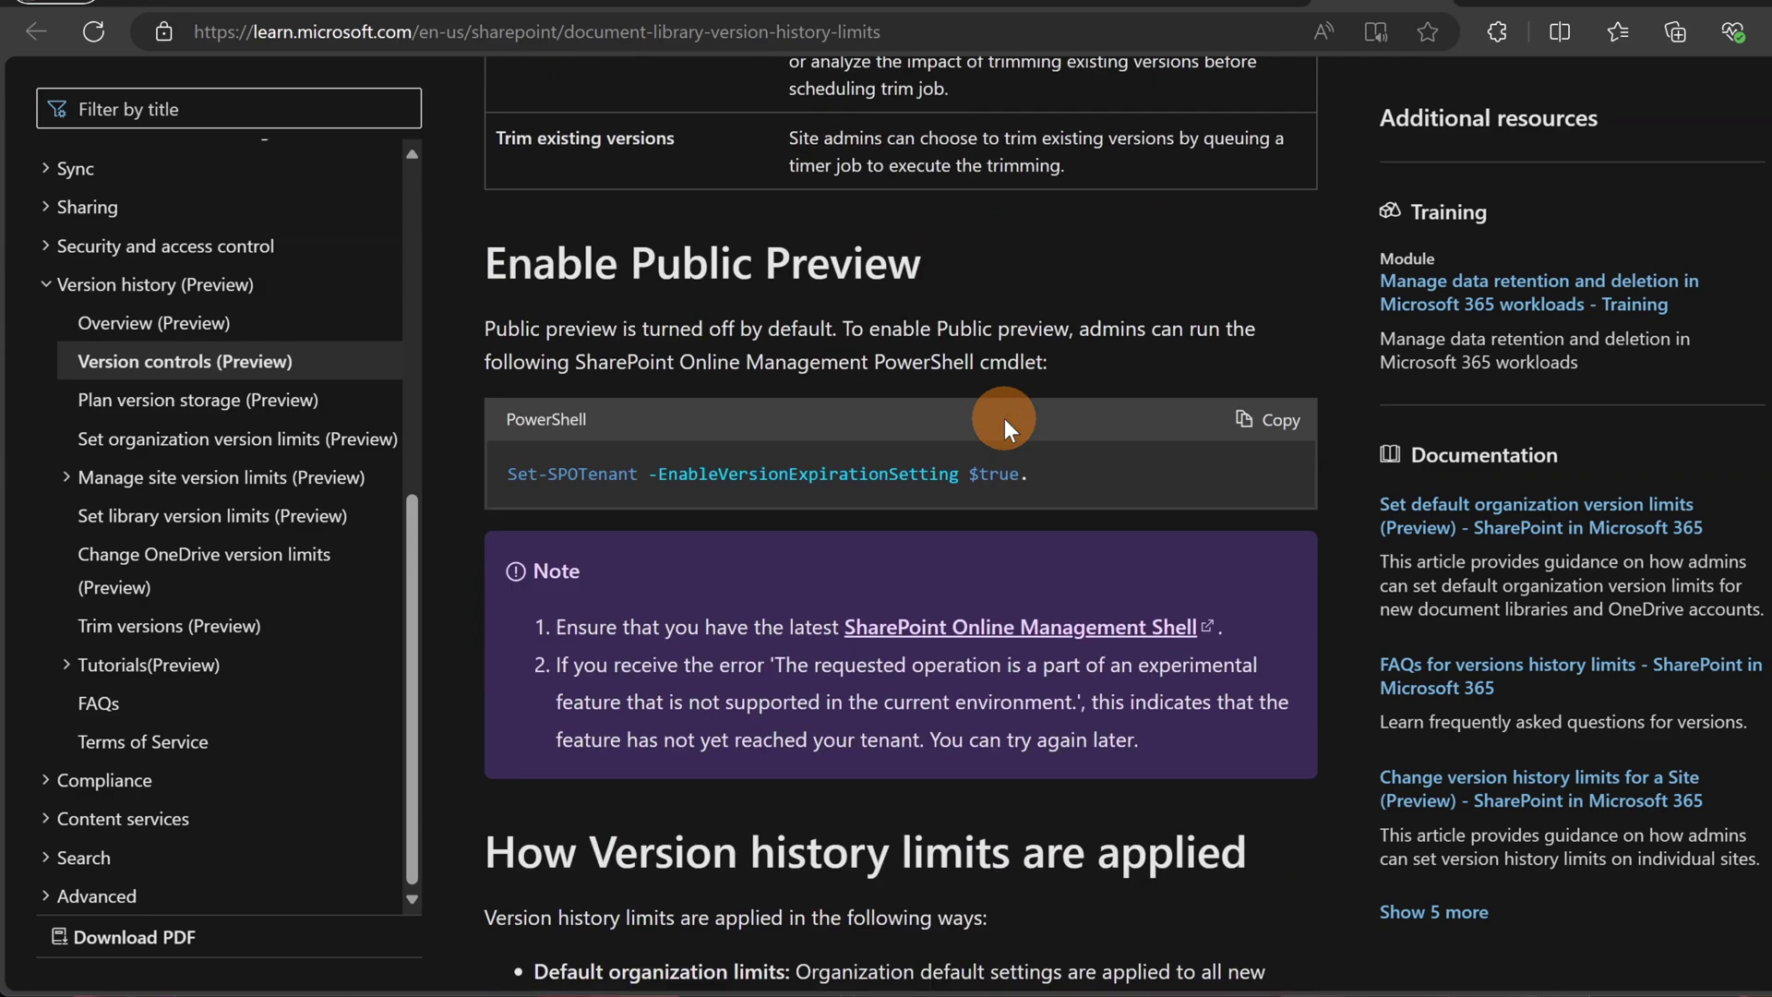
scroll(1004, 418, up, 2)
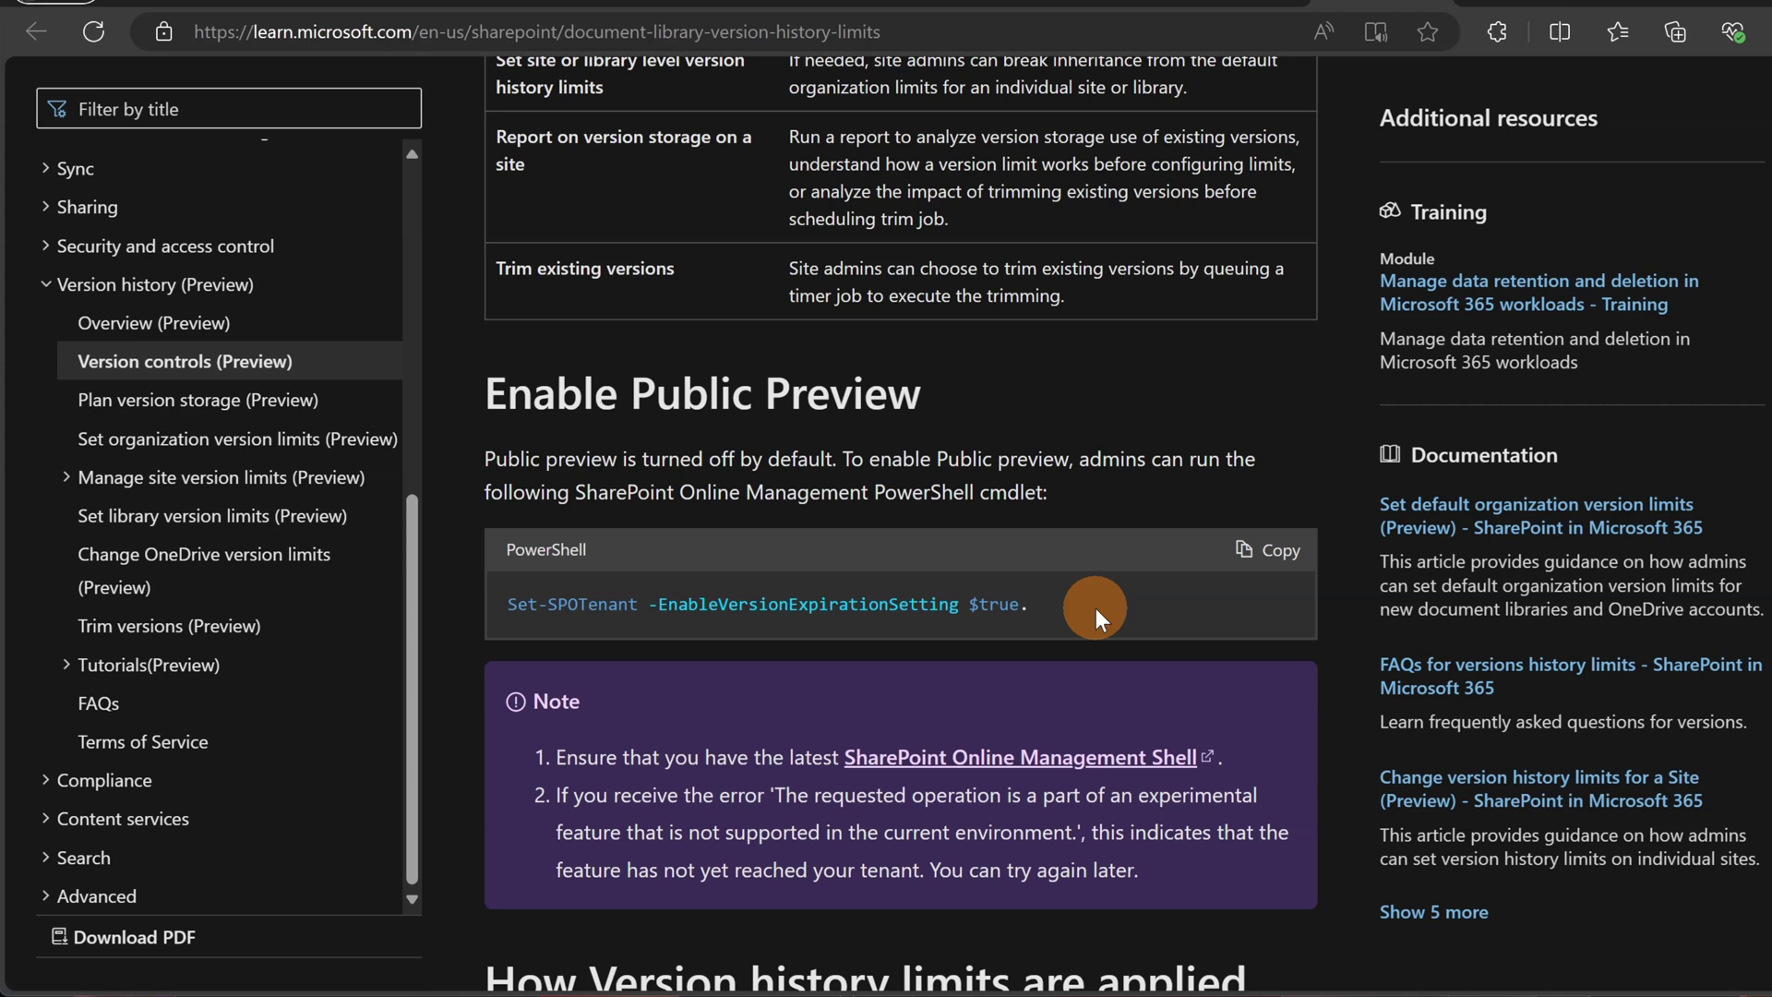
scroll(1095, 608, down, 2)
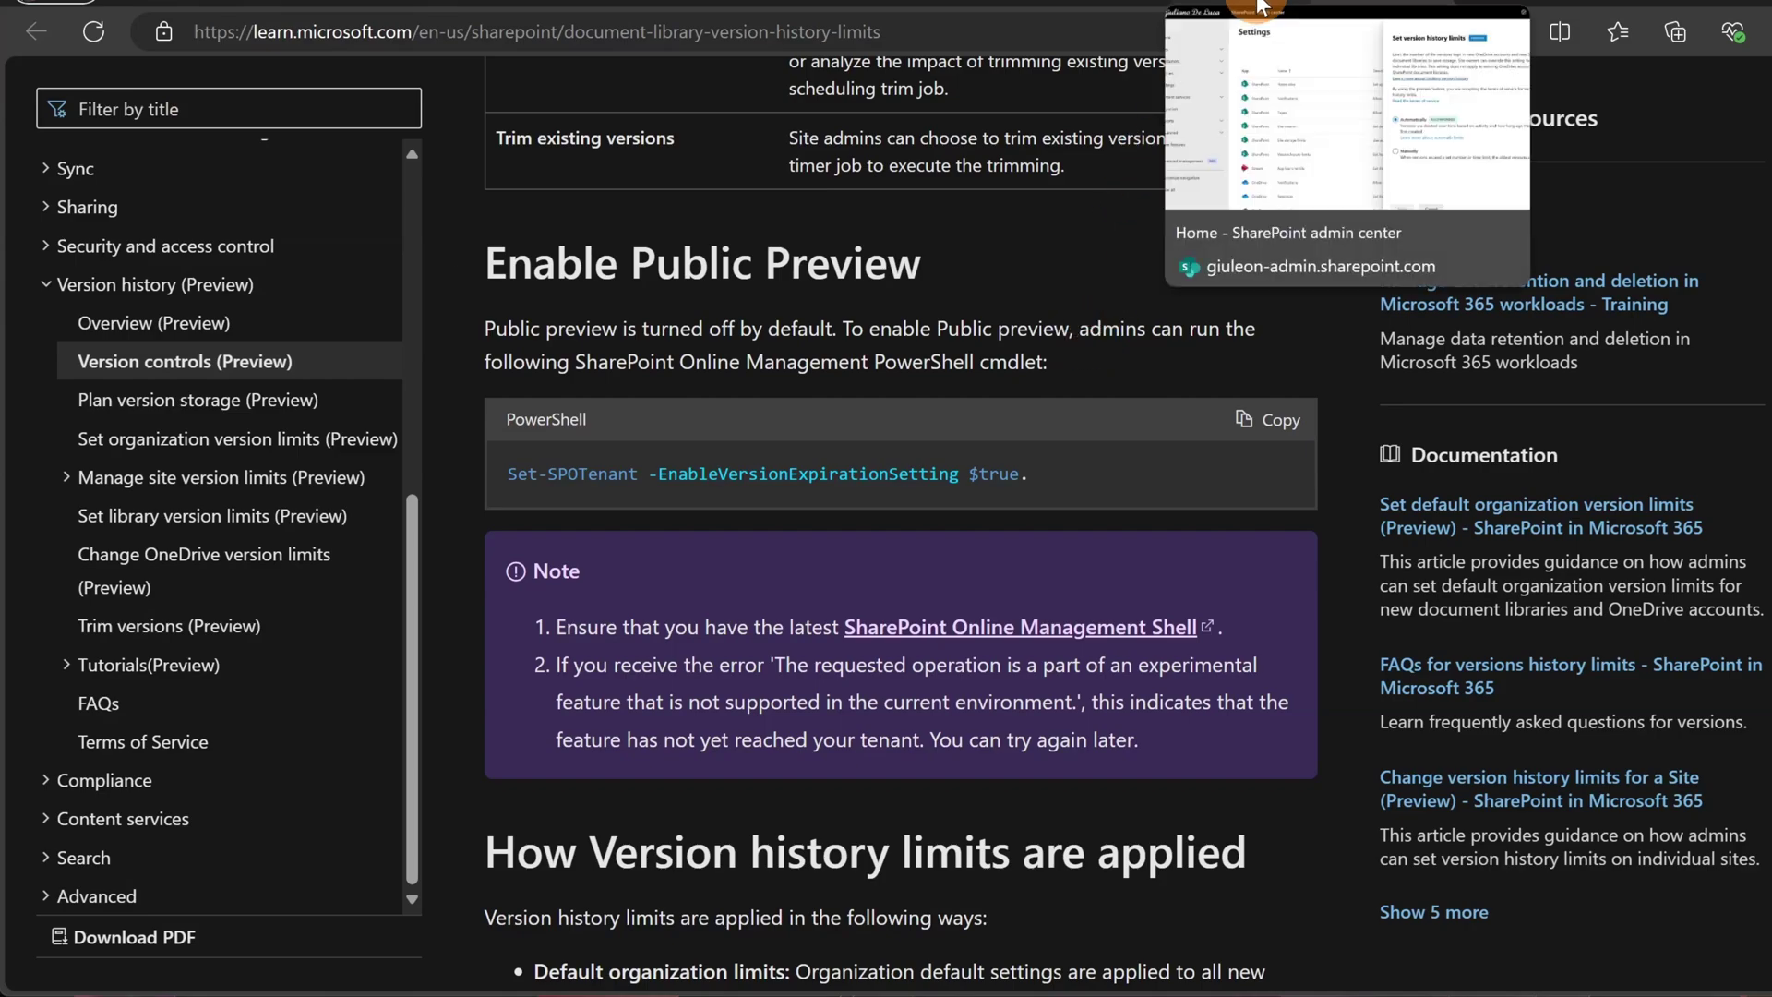
Step: Set version history limits to Manually, keeping 100 major versions and deleting versions after 1 year
click(1262, 5)
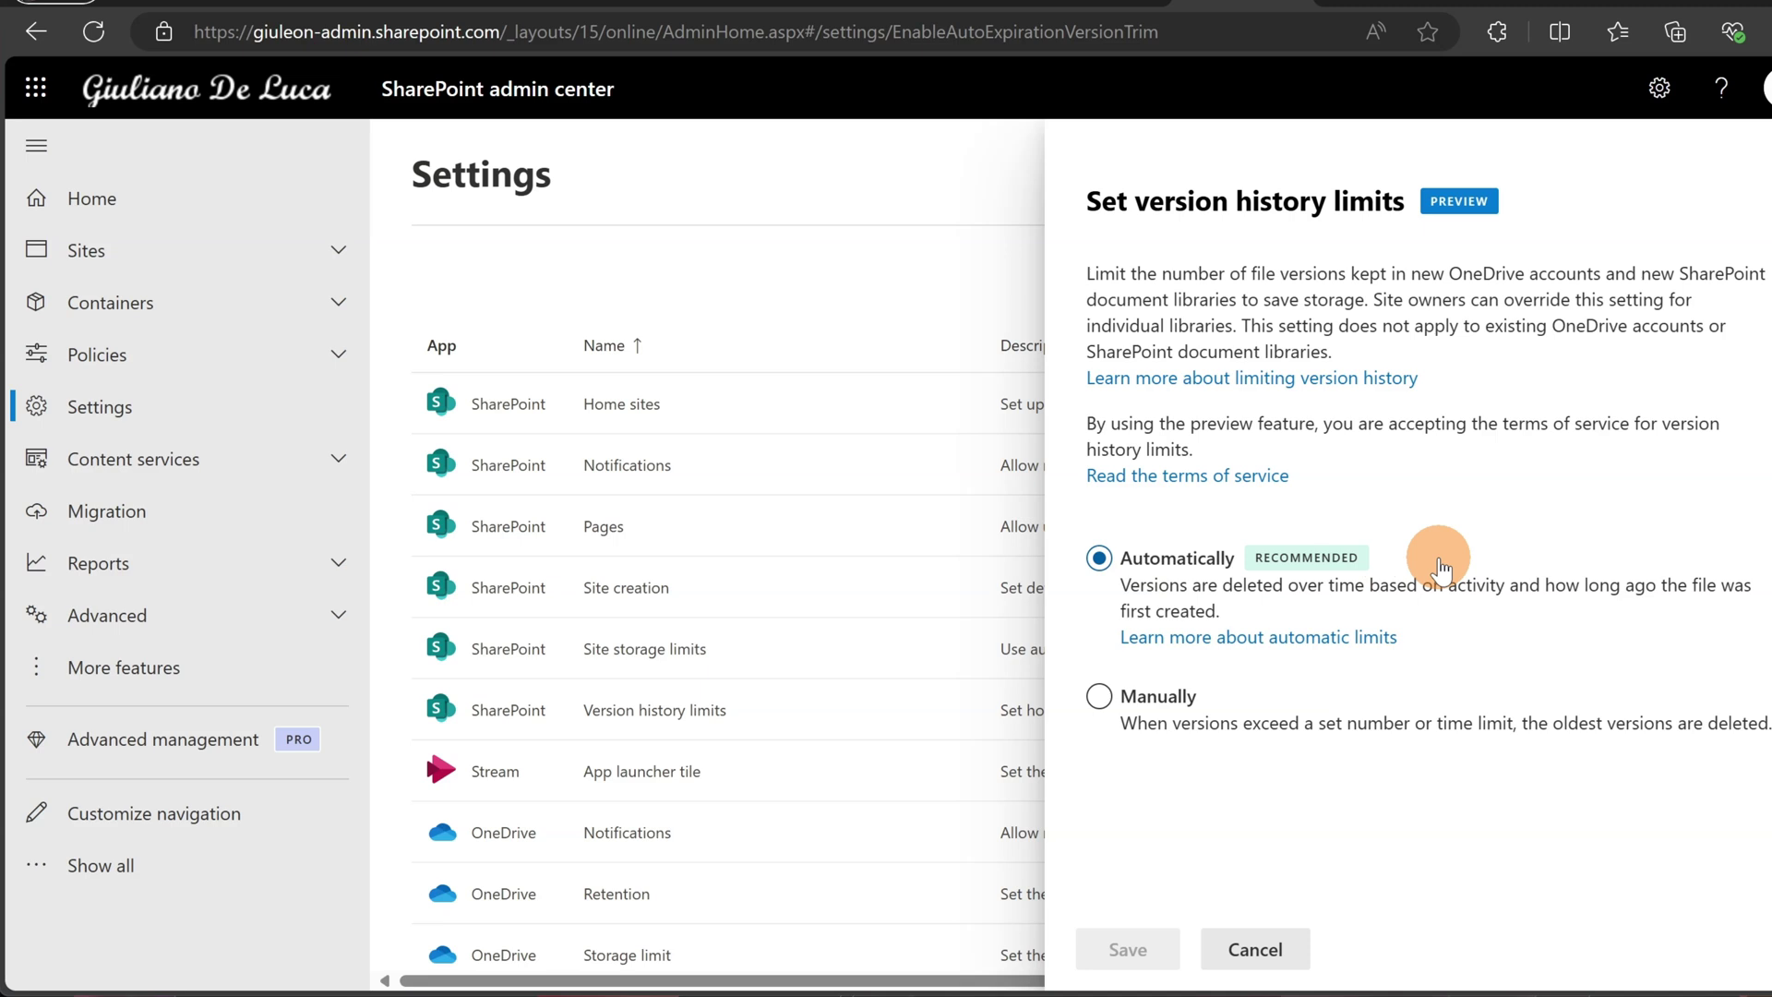
click(1134, 702)
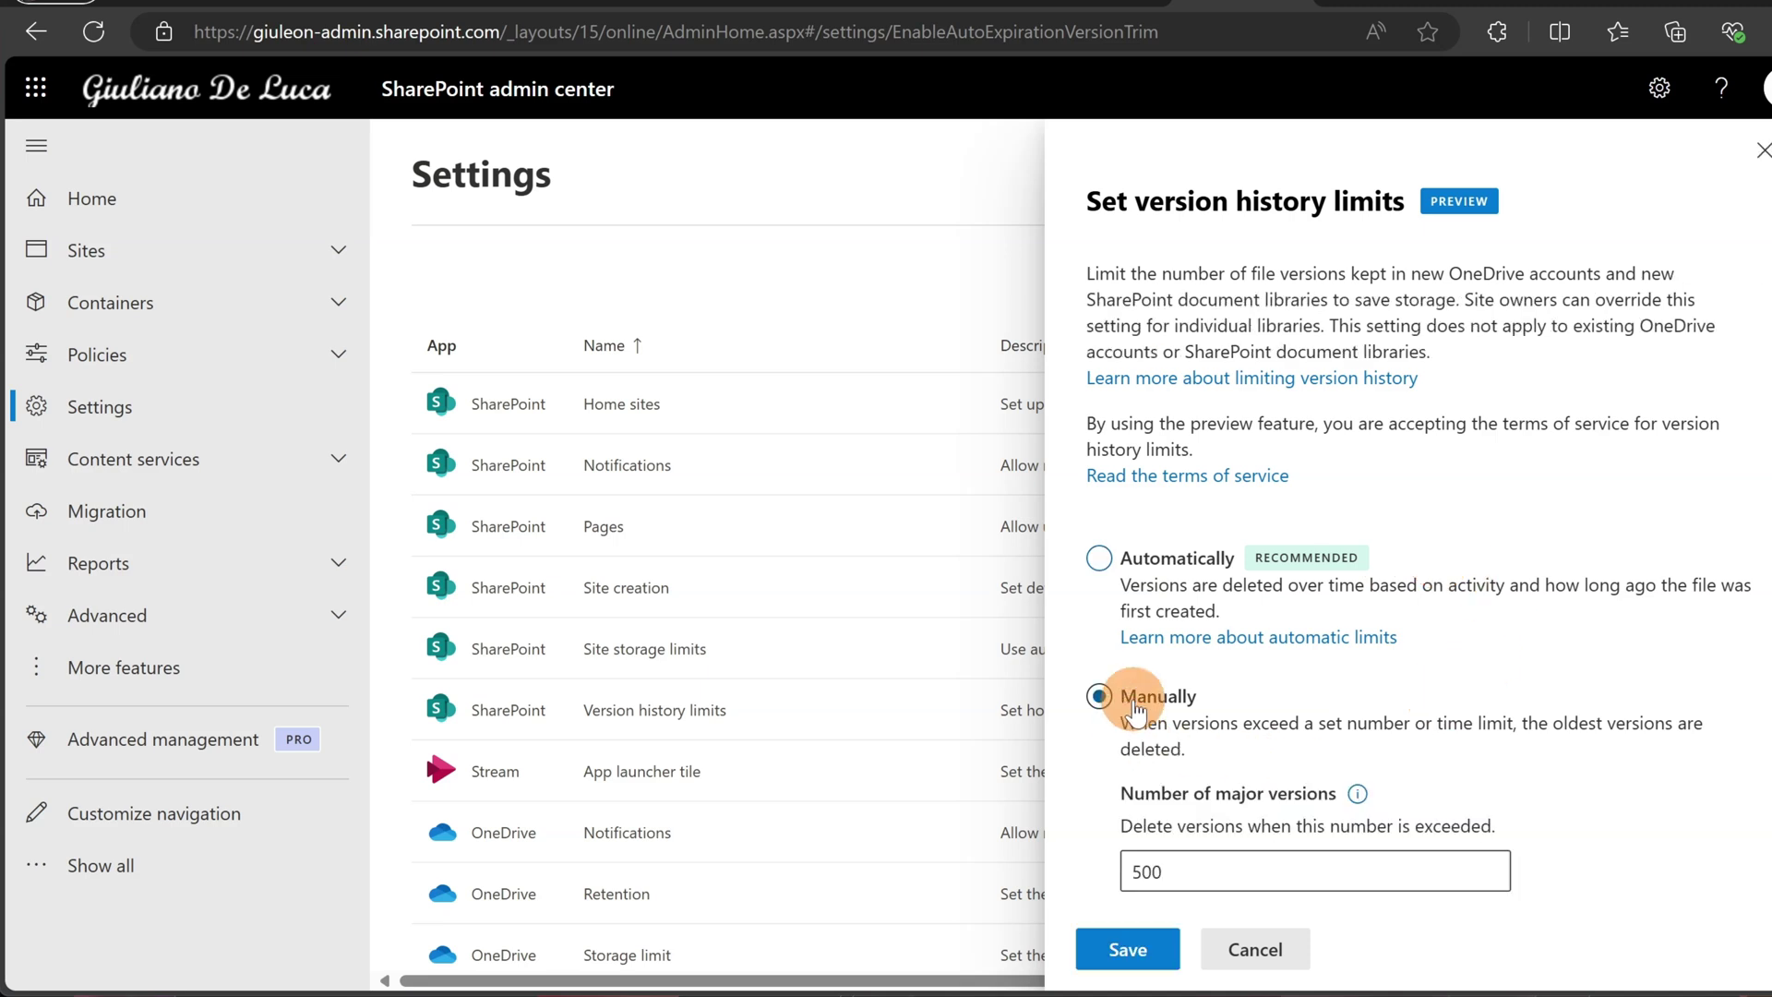
scroll(1356, 642, down, 2)
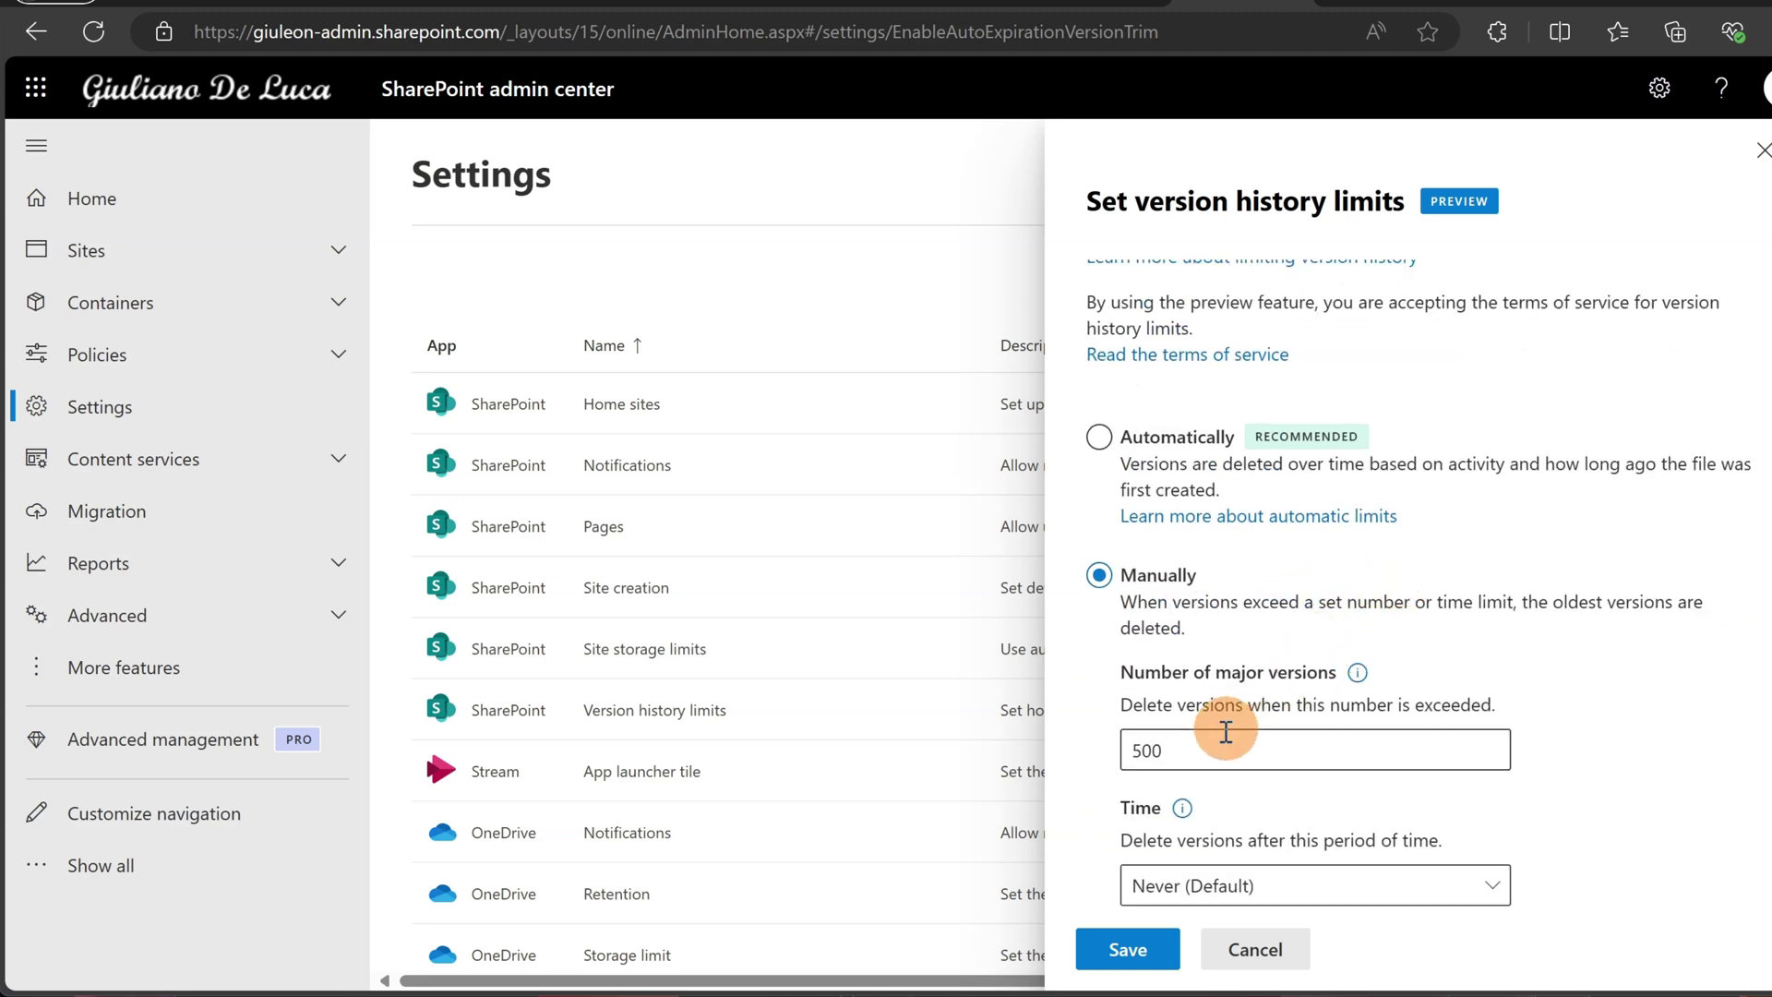
click(1158, 749)
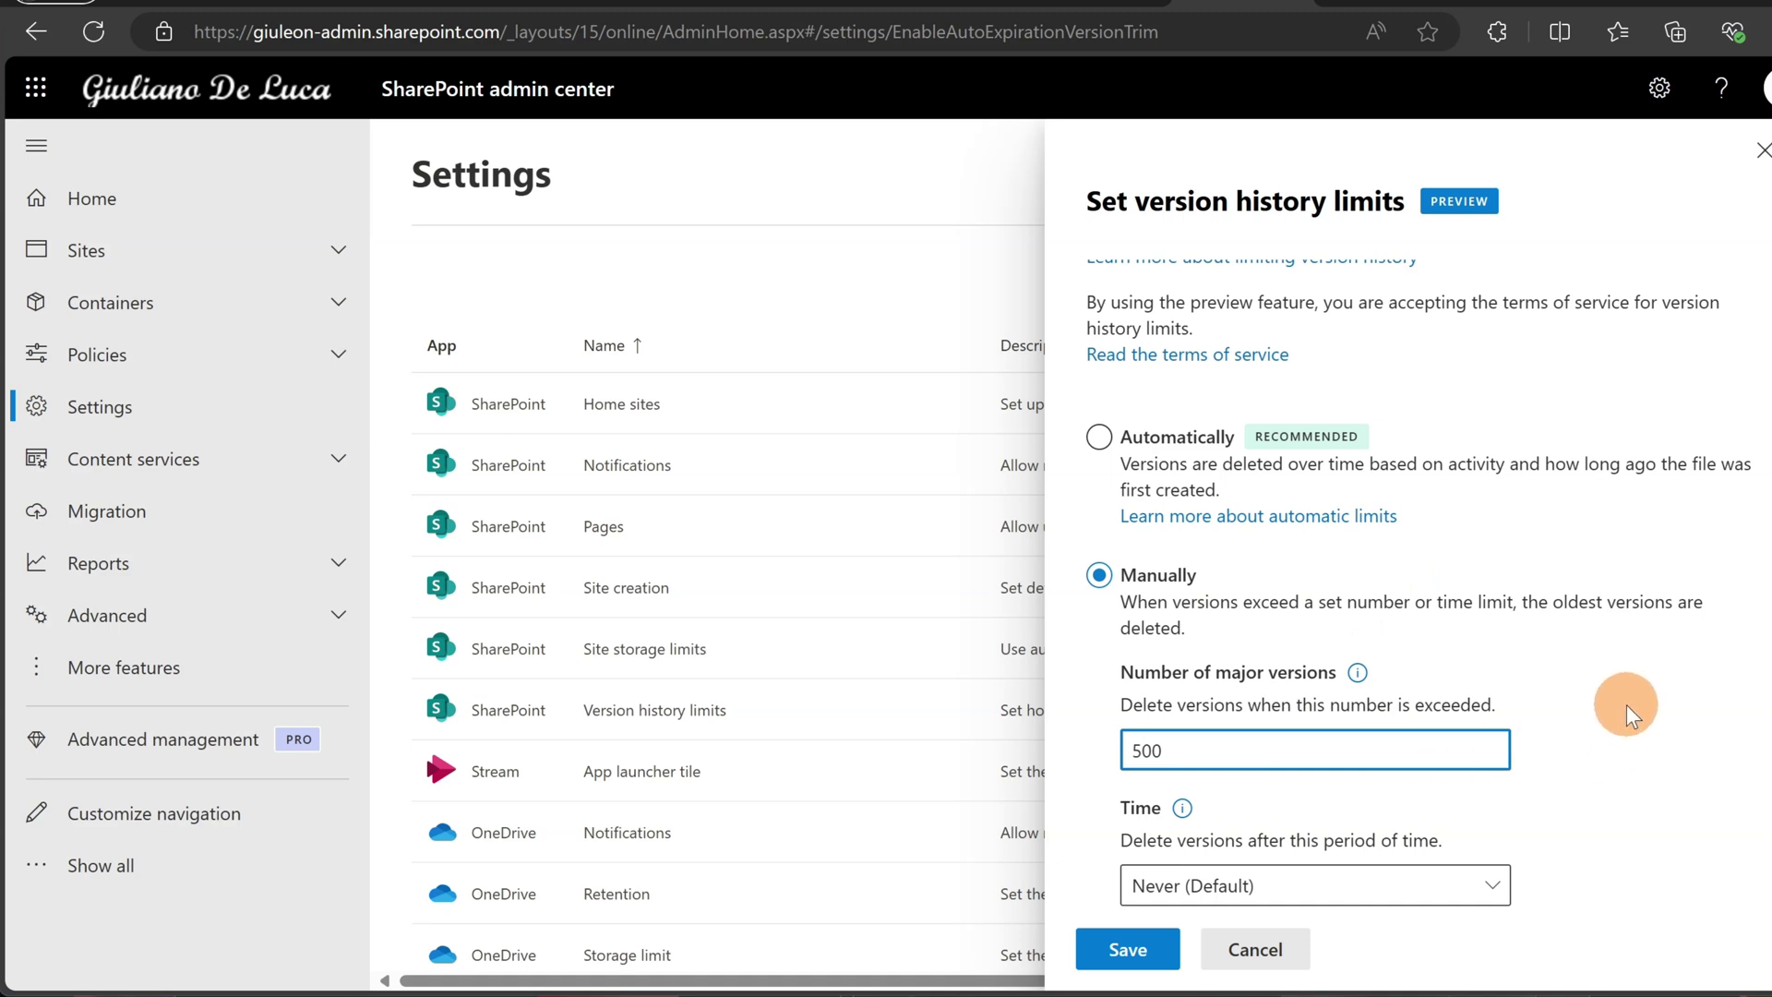
key(ctrl+a)
text(1)
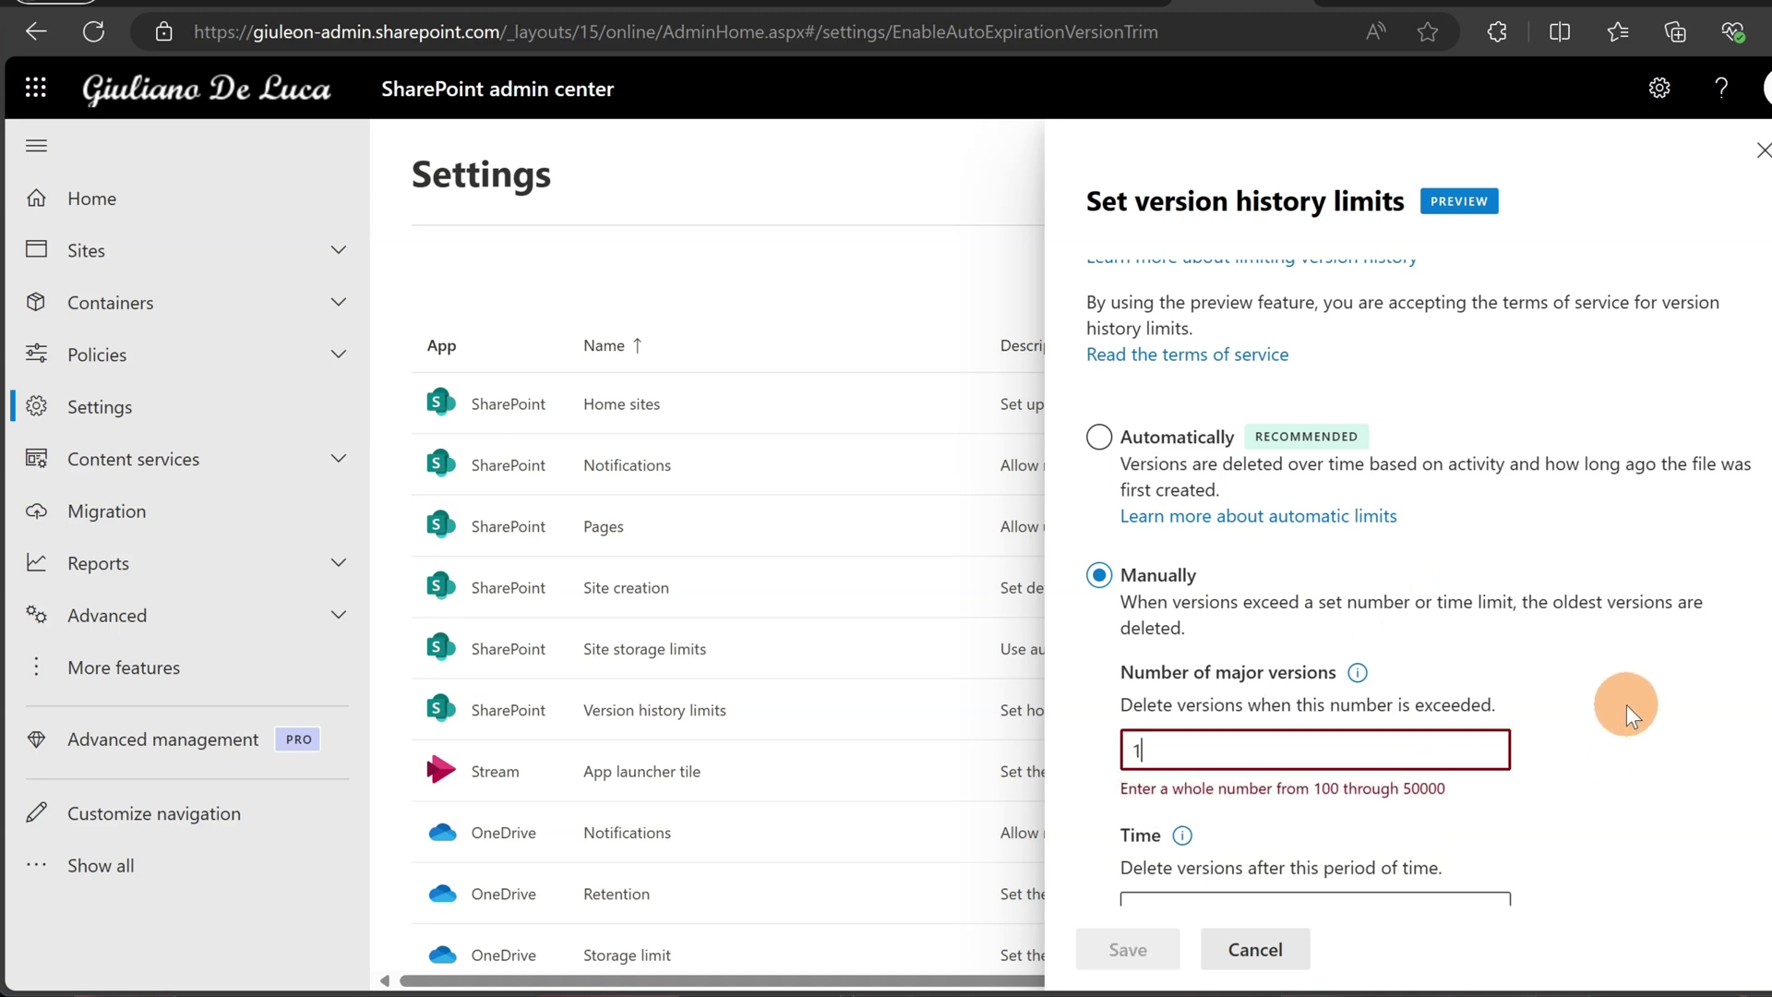
text(00)
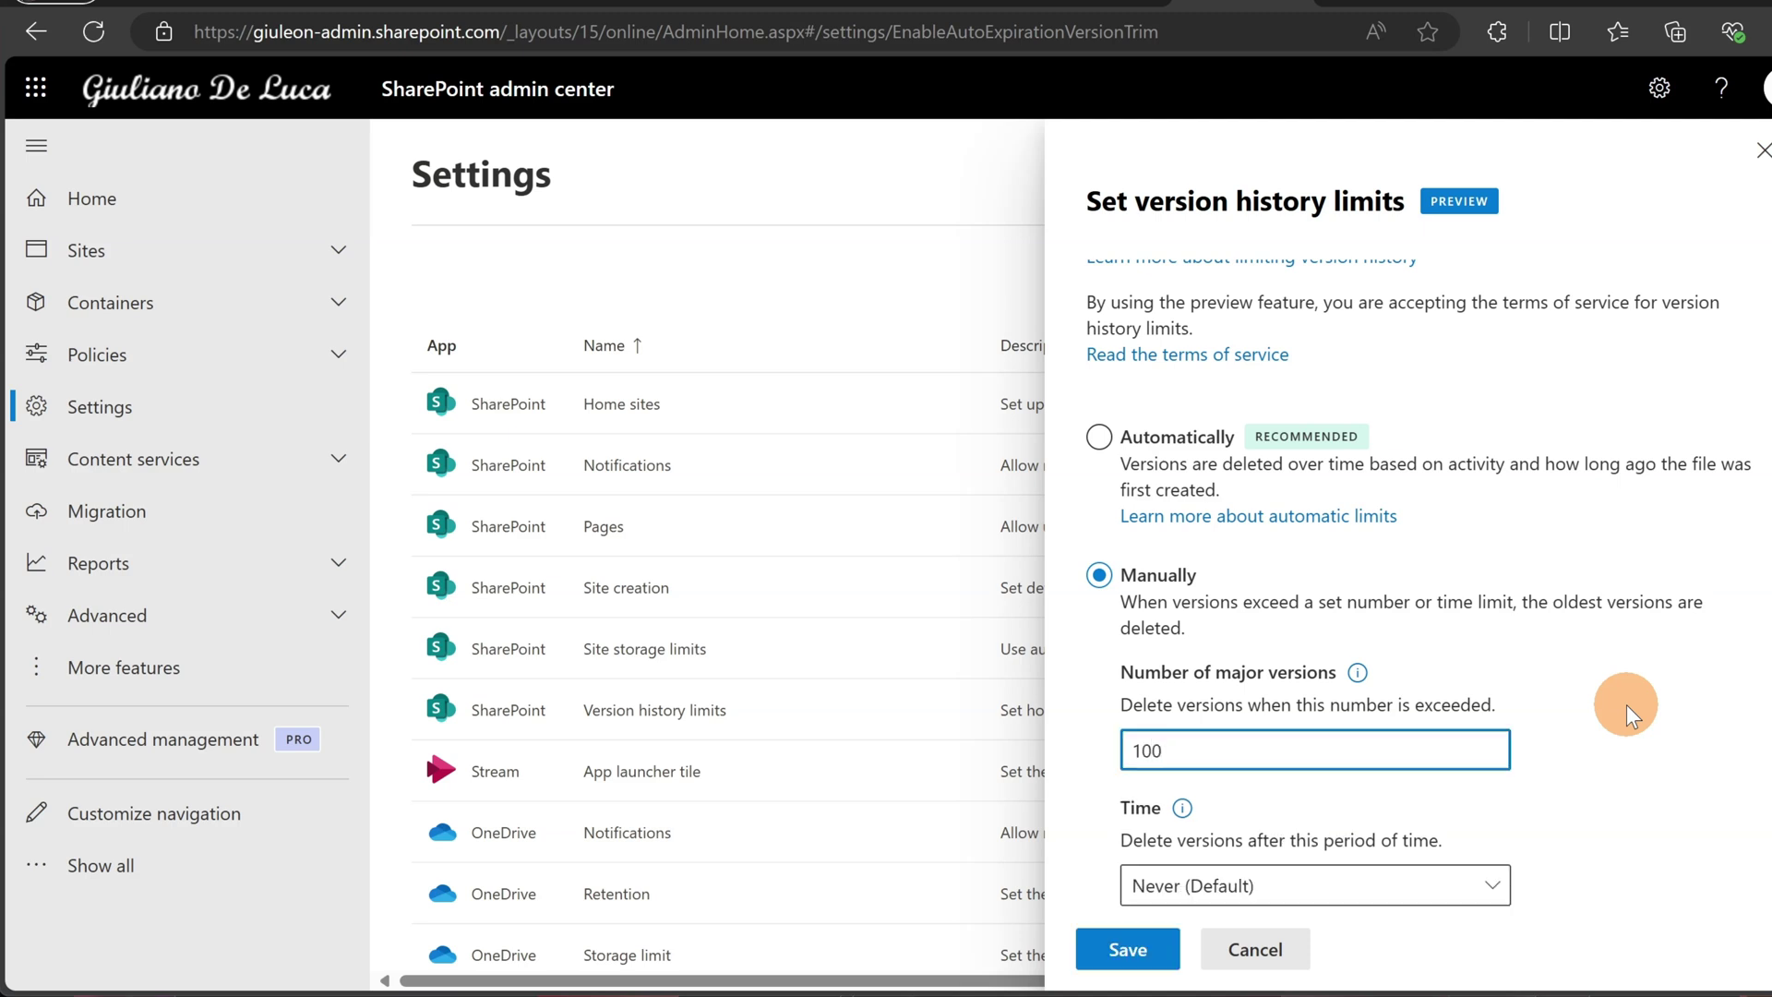
click(1616, 760)
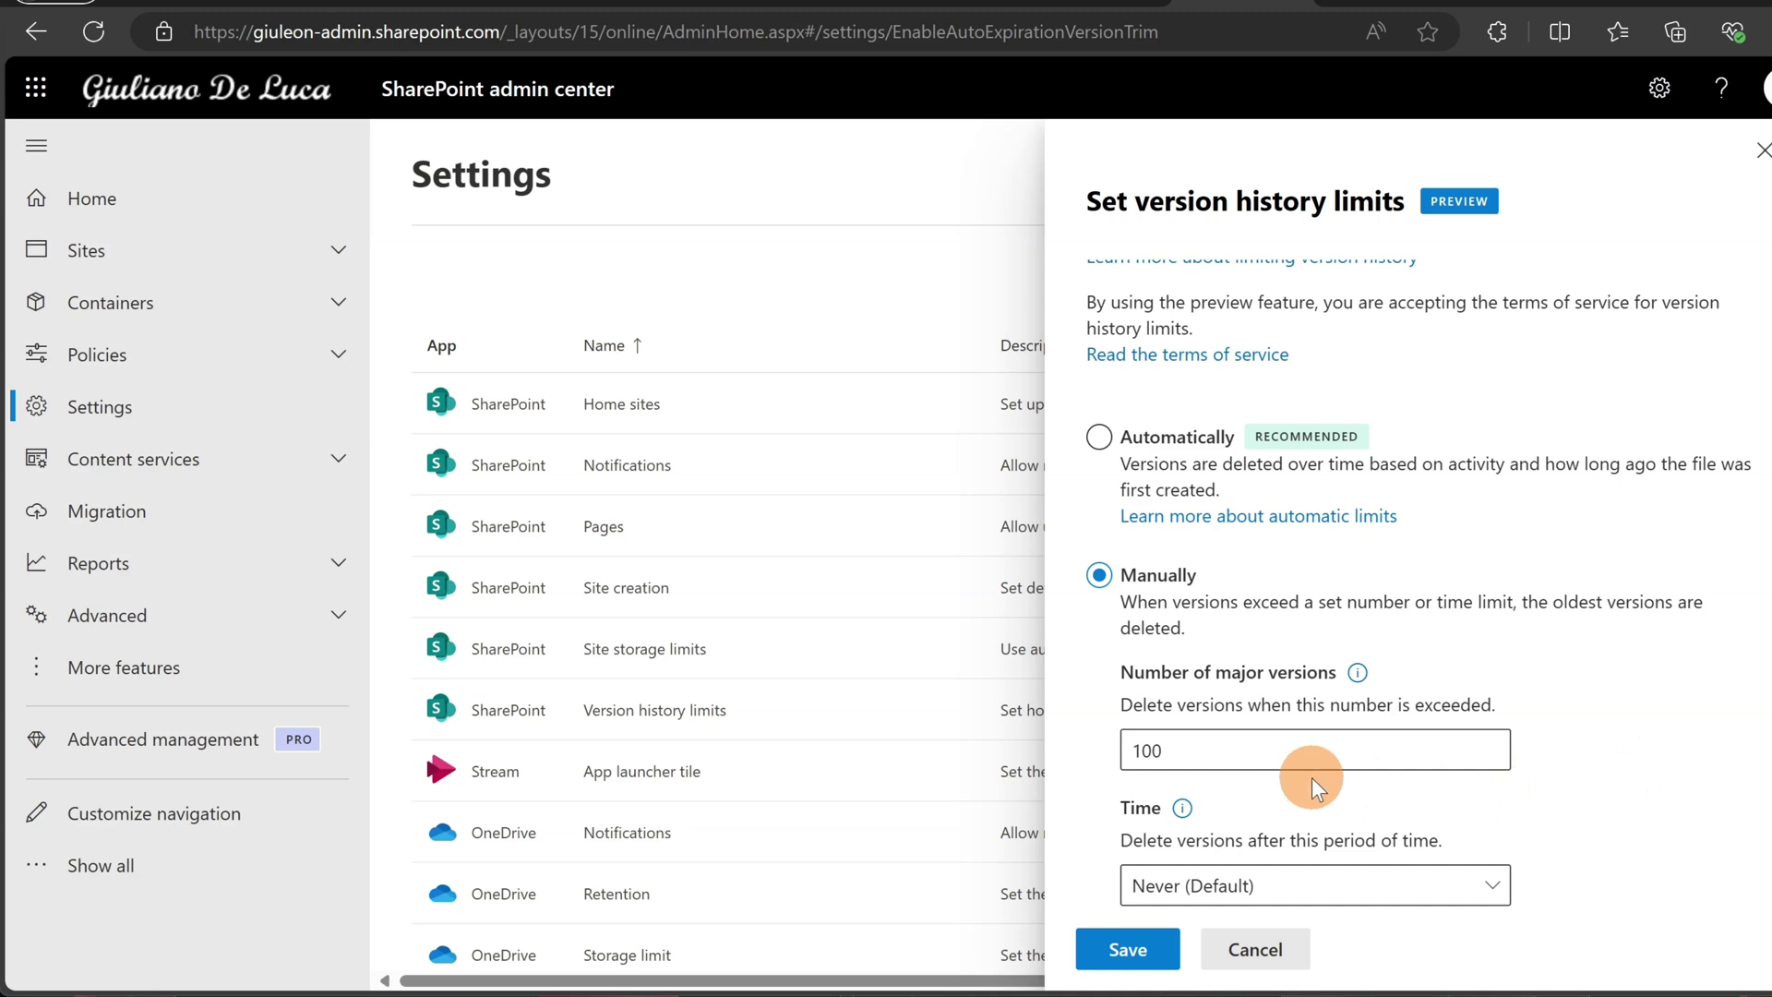
click(1440, 888)
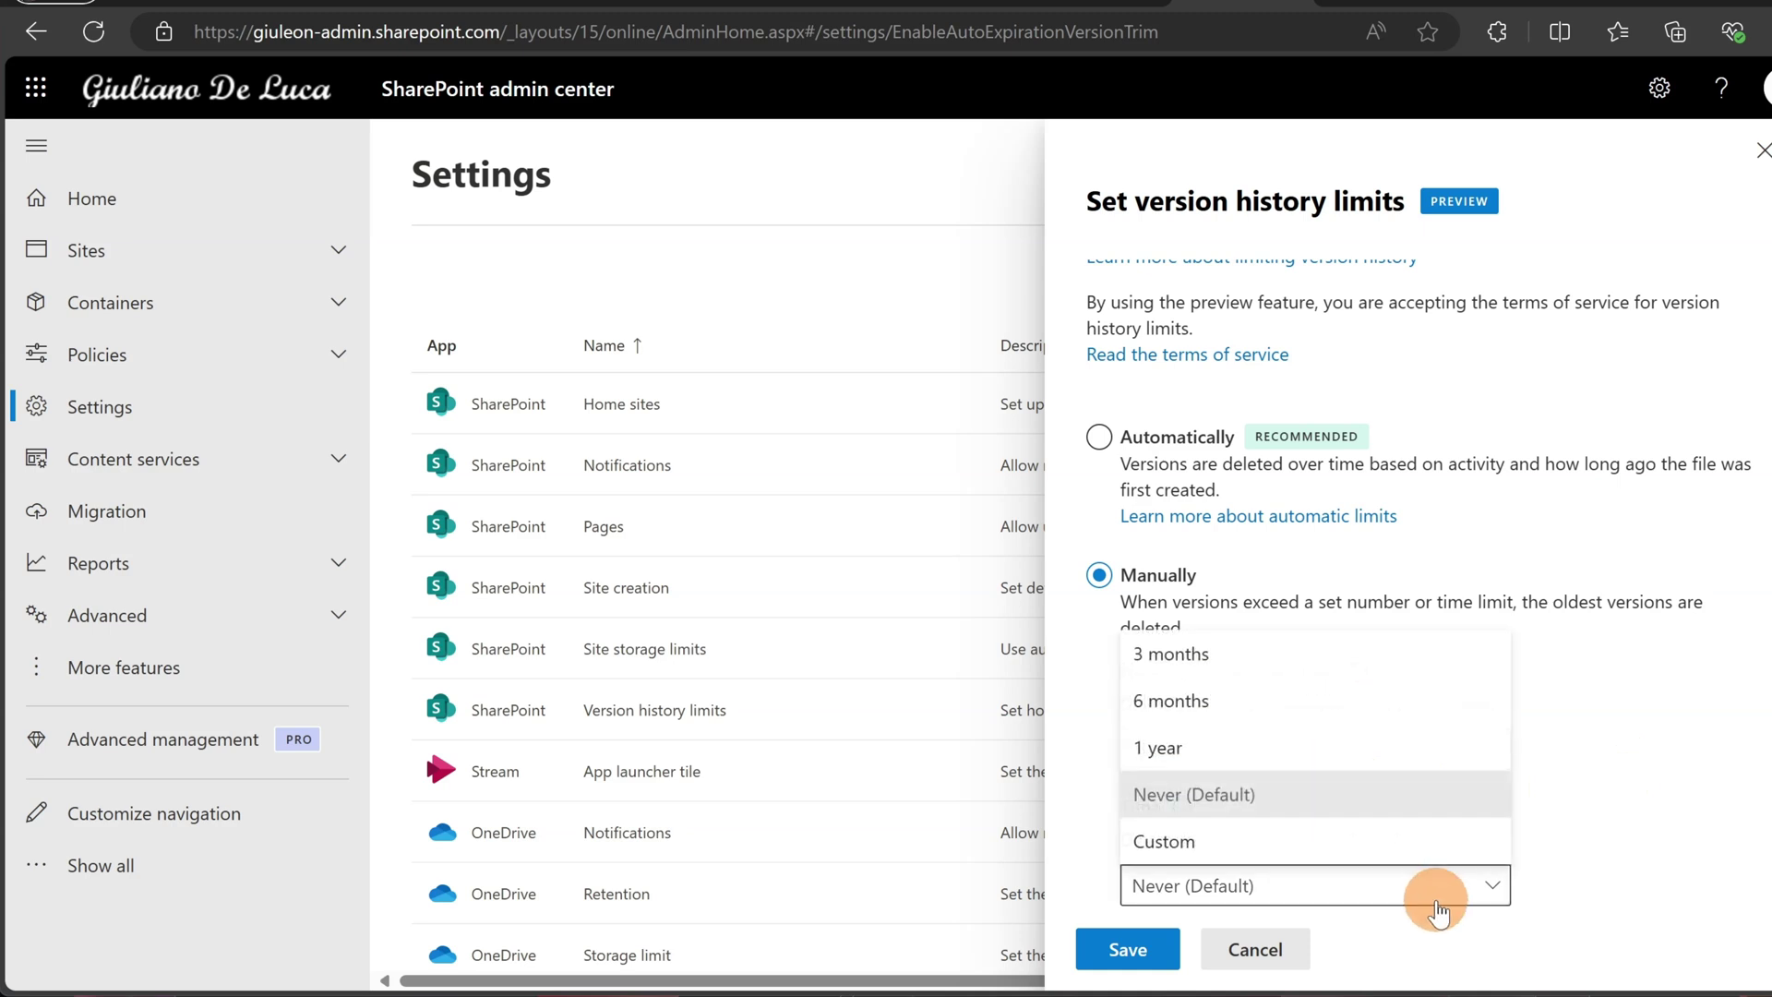
click(1367, 750)
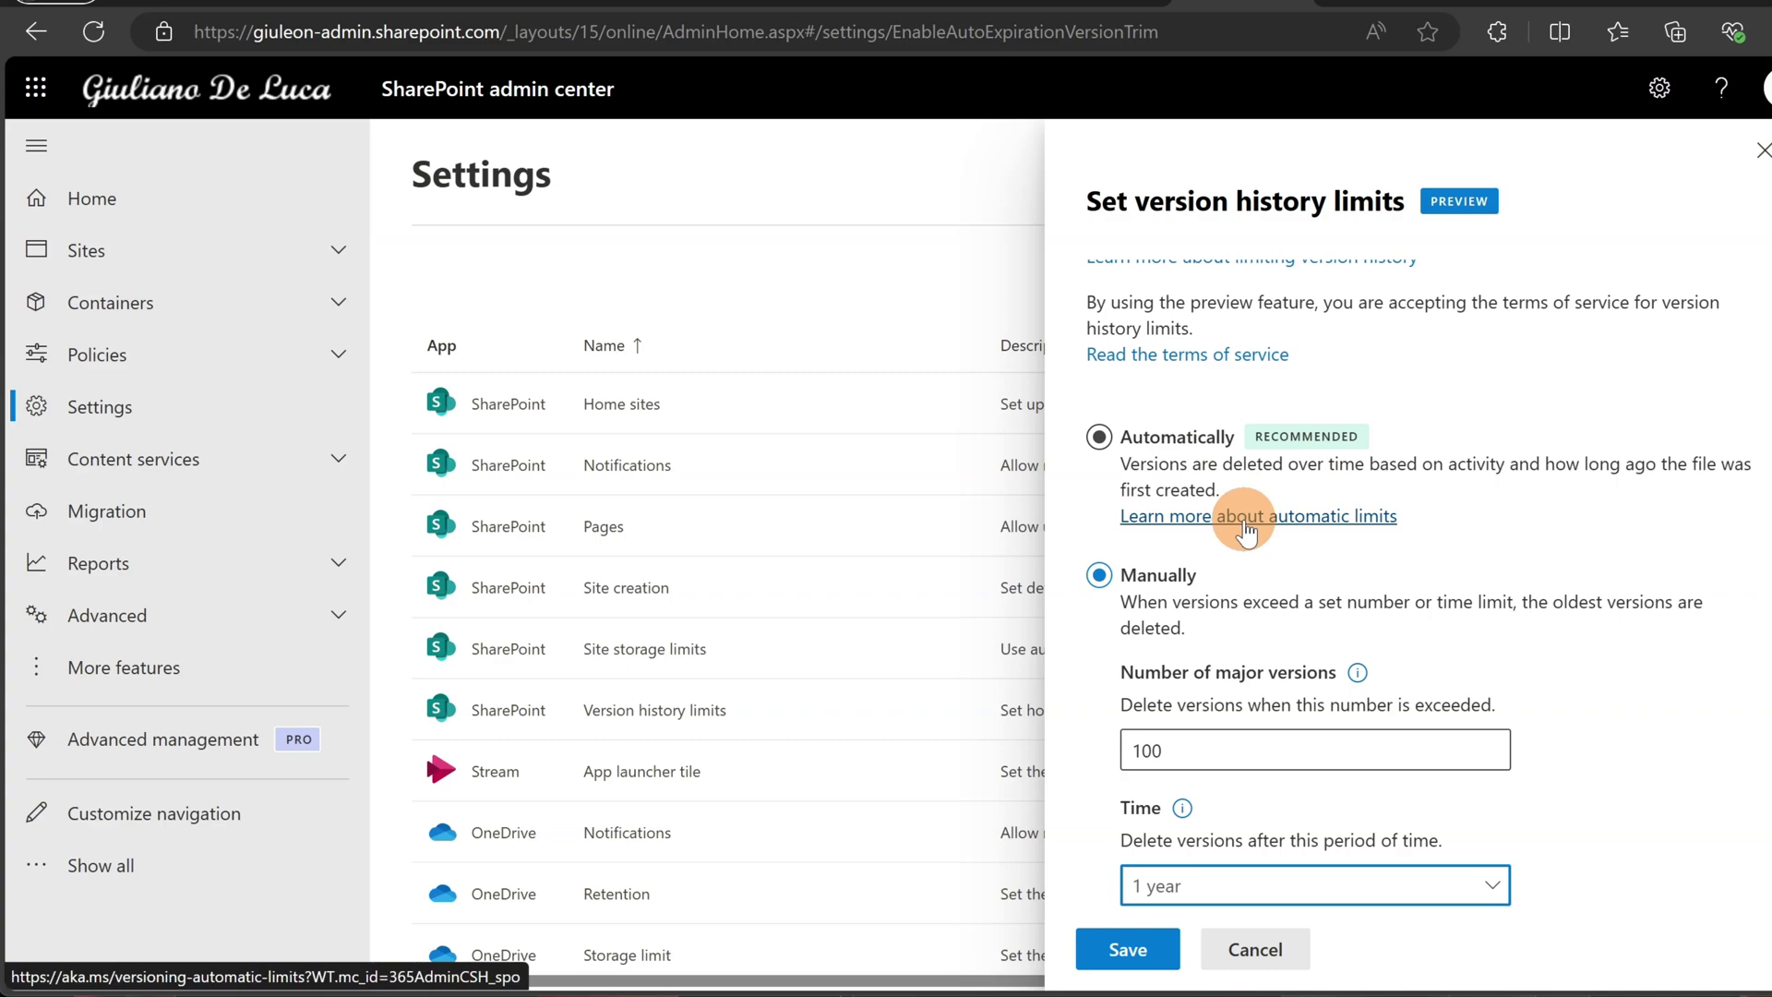
click(1327, 518)
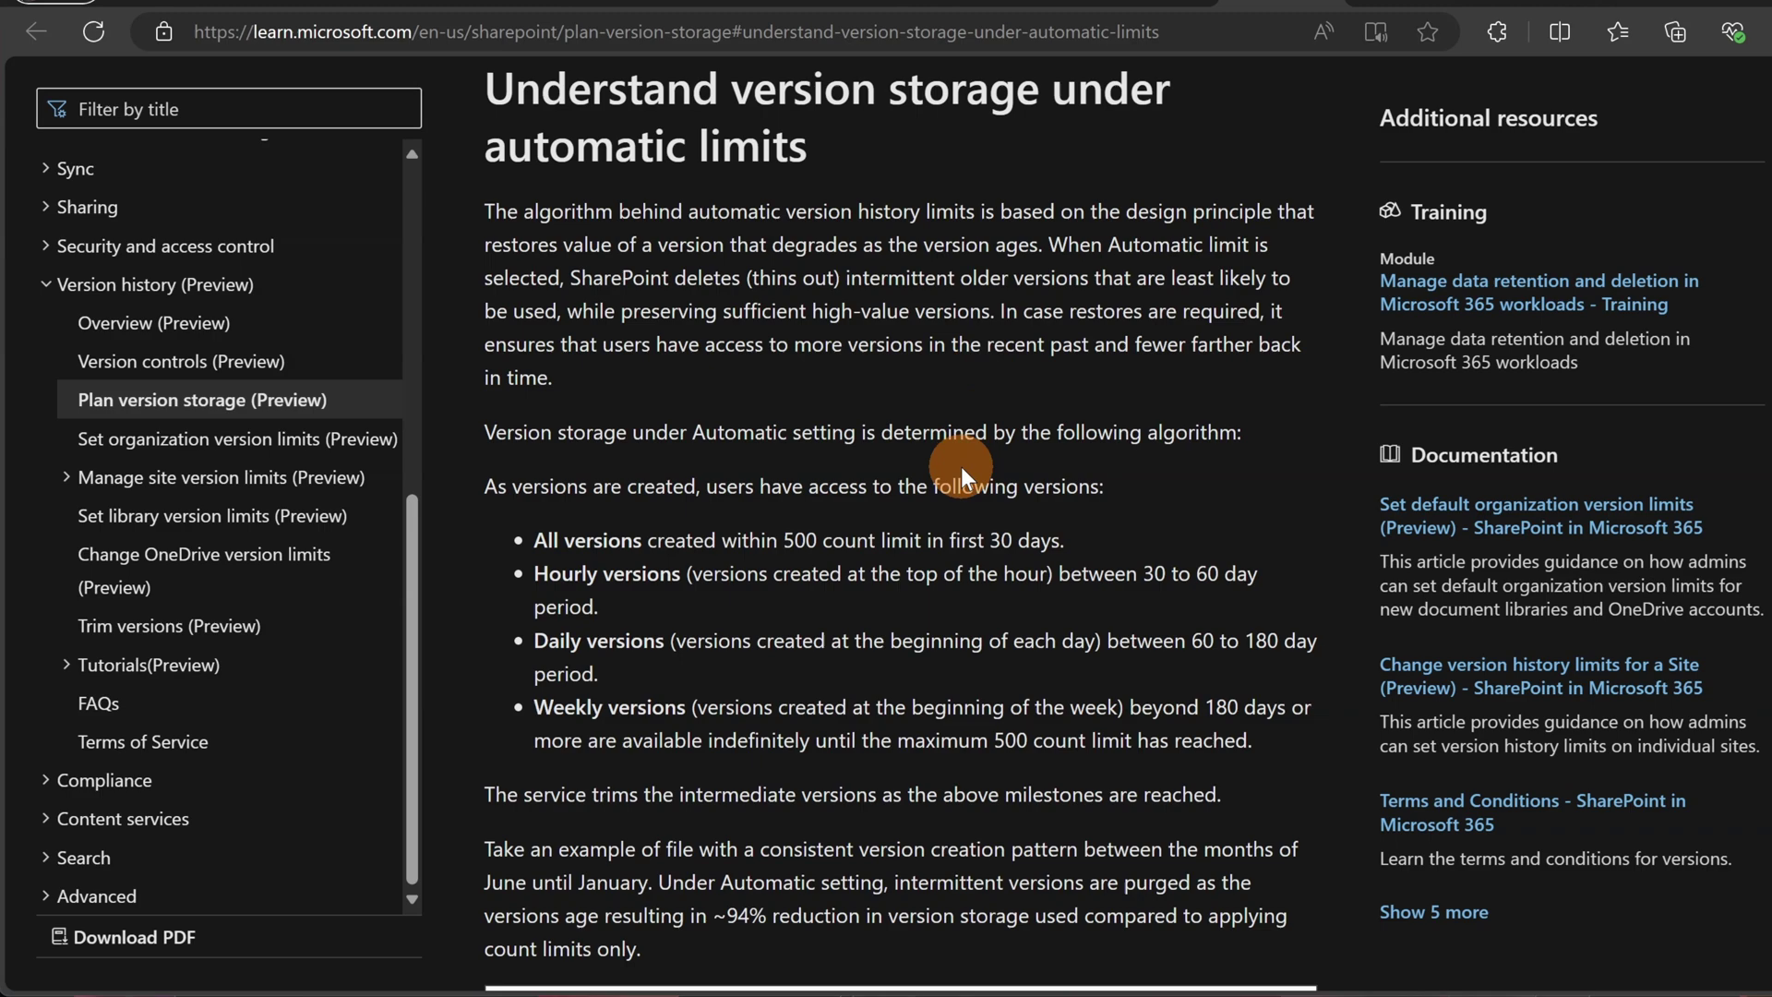
scroll(961, 467, down, 5)
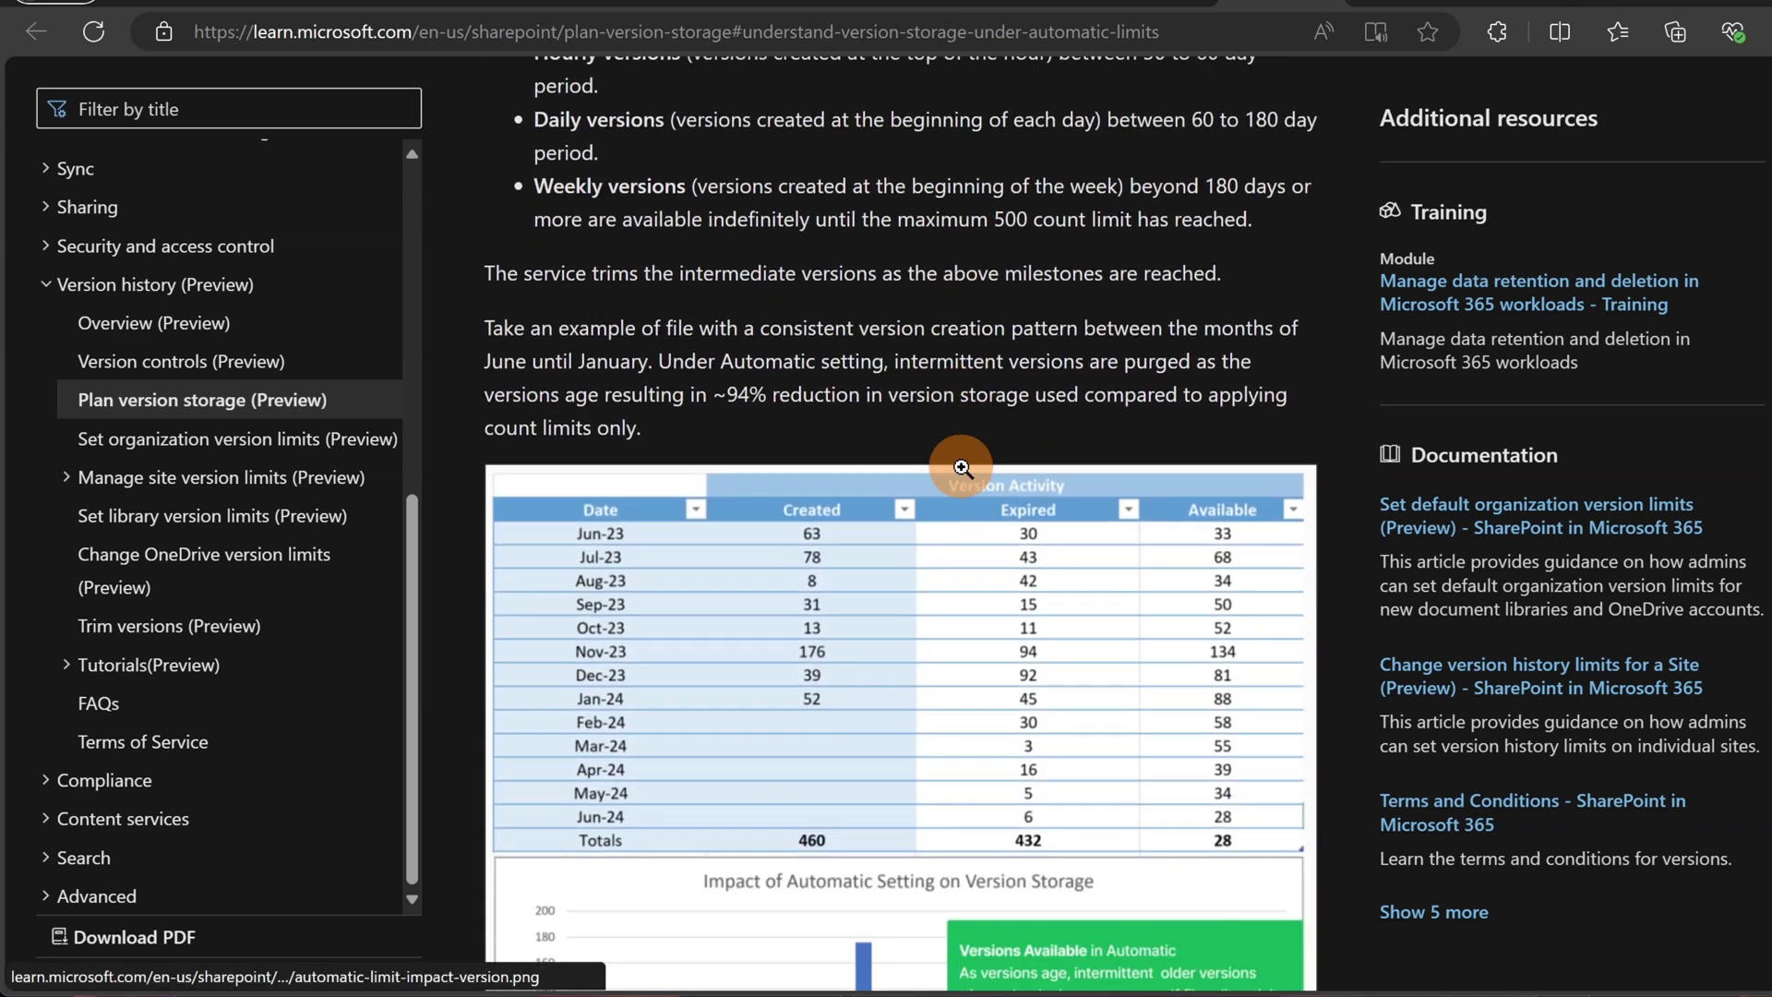
scroll(961, 467, up, 8)
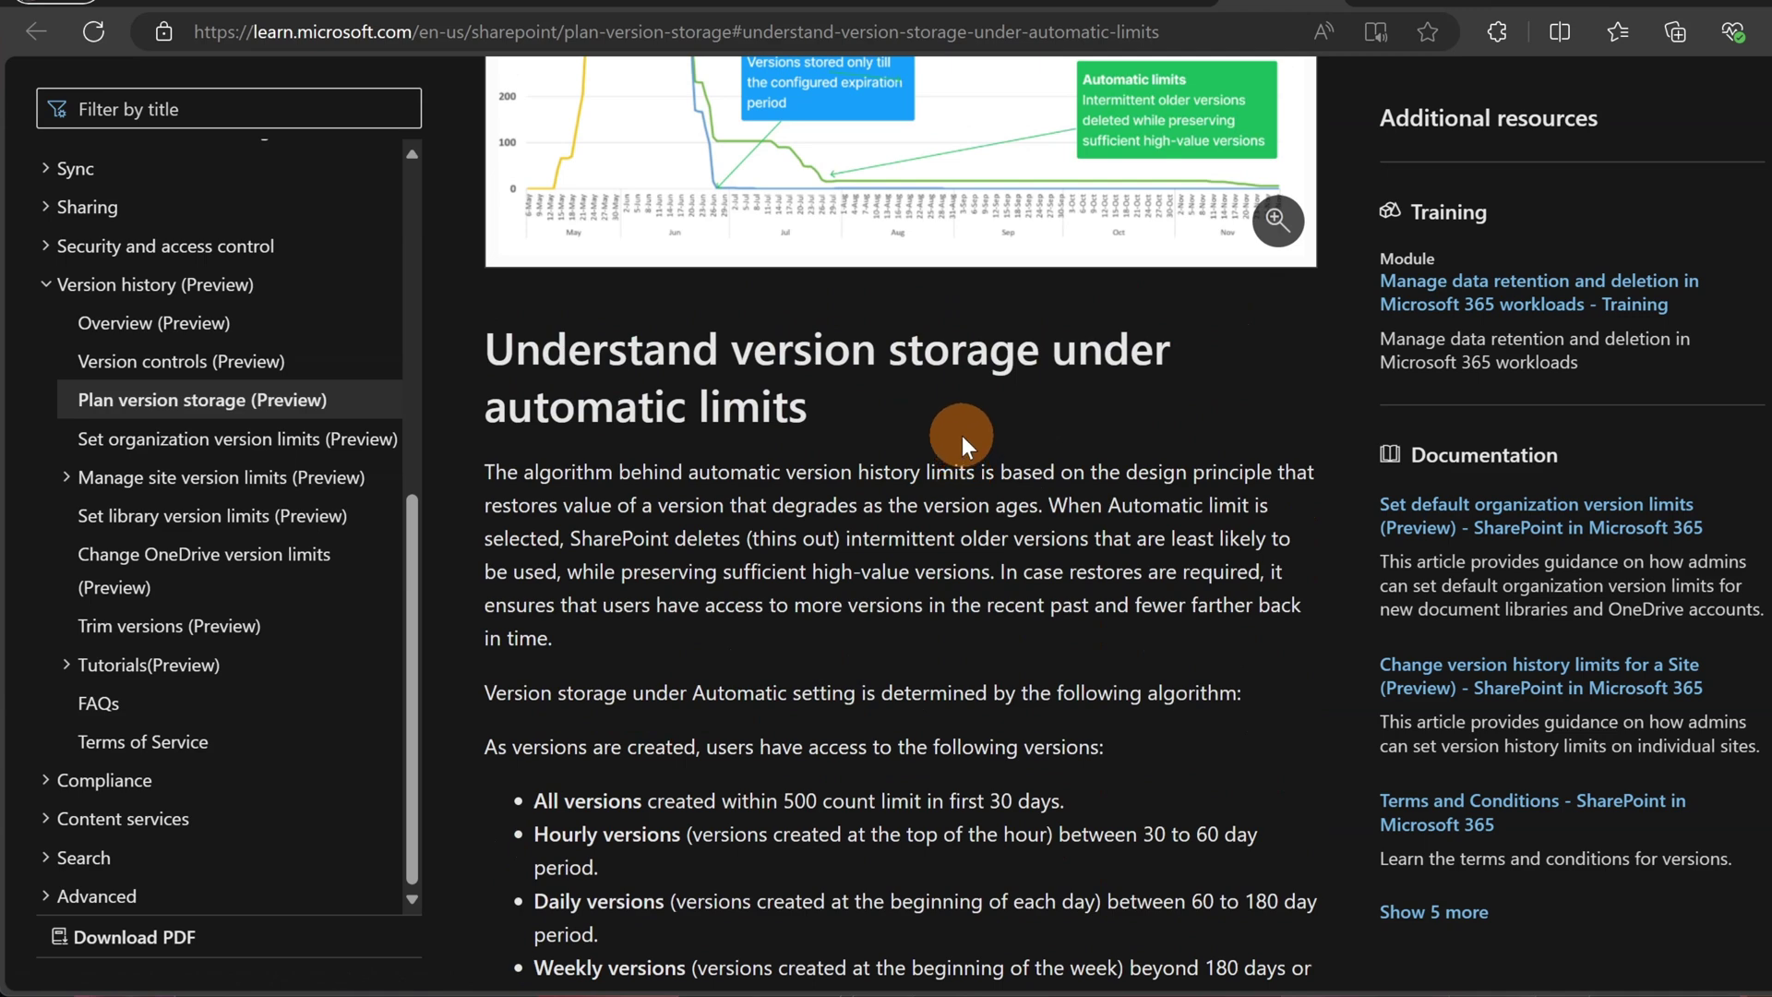
scroll(962, 435, up, 6)
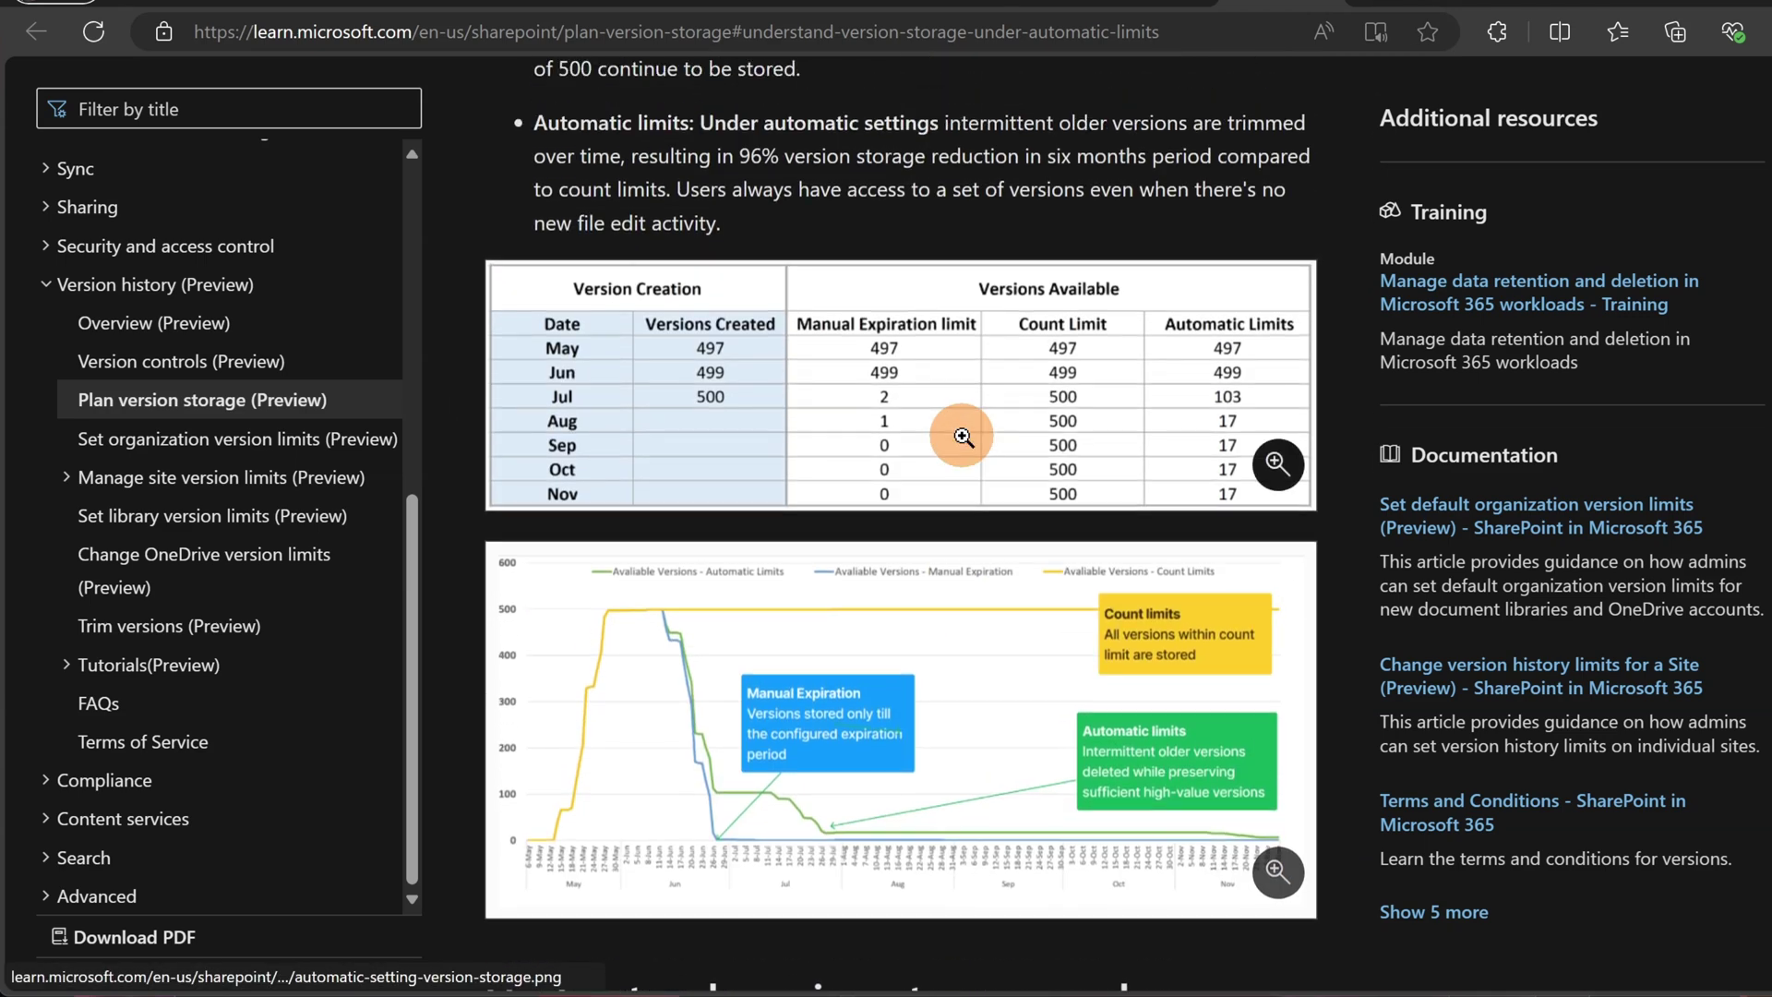
scroll(962, 436, up, 5)
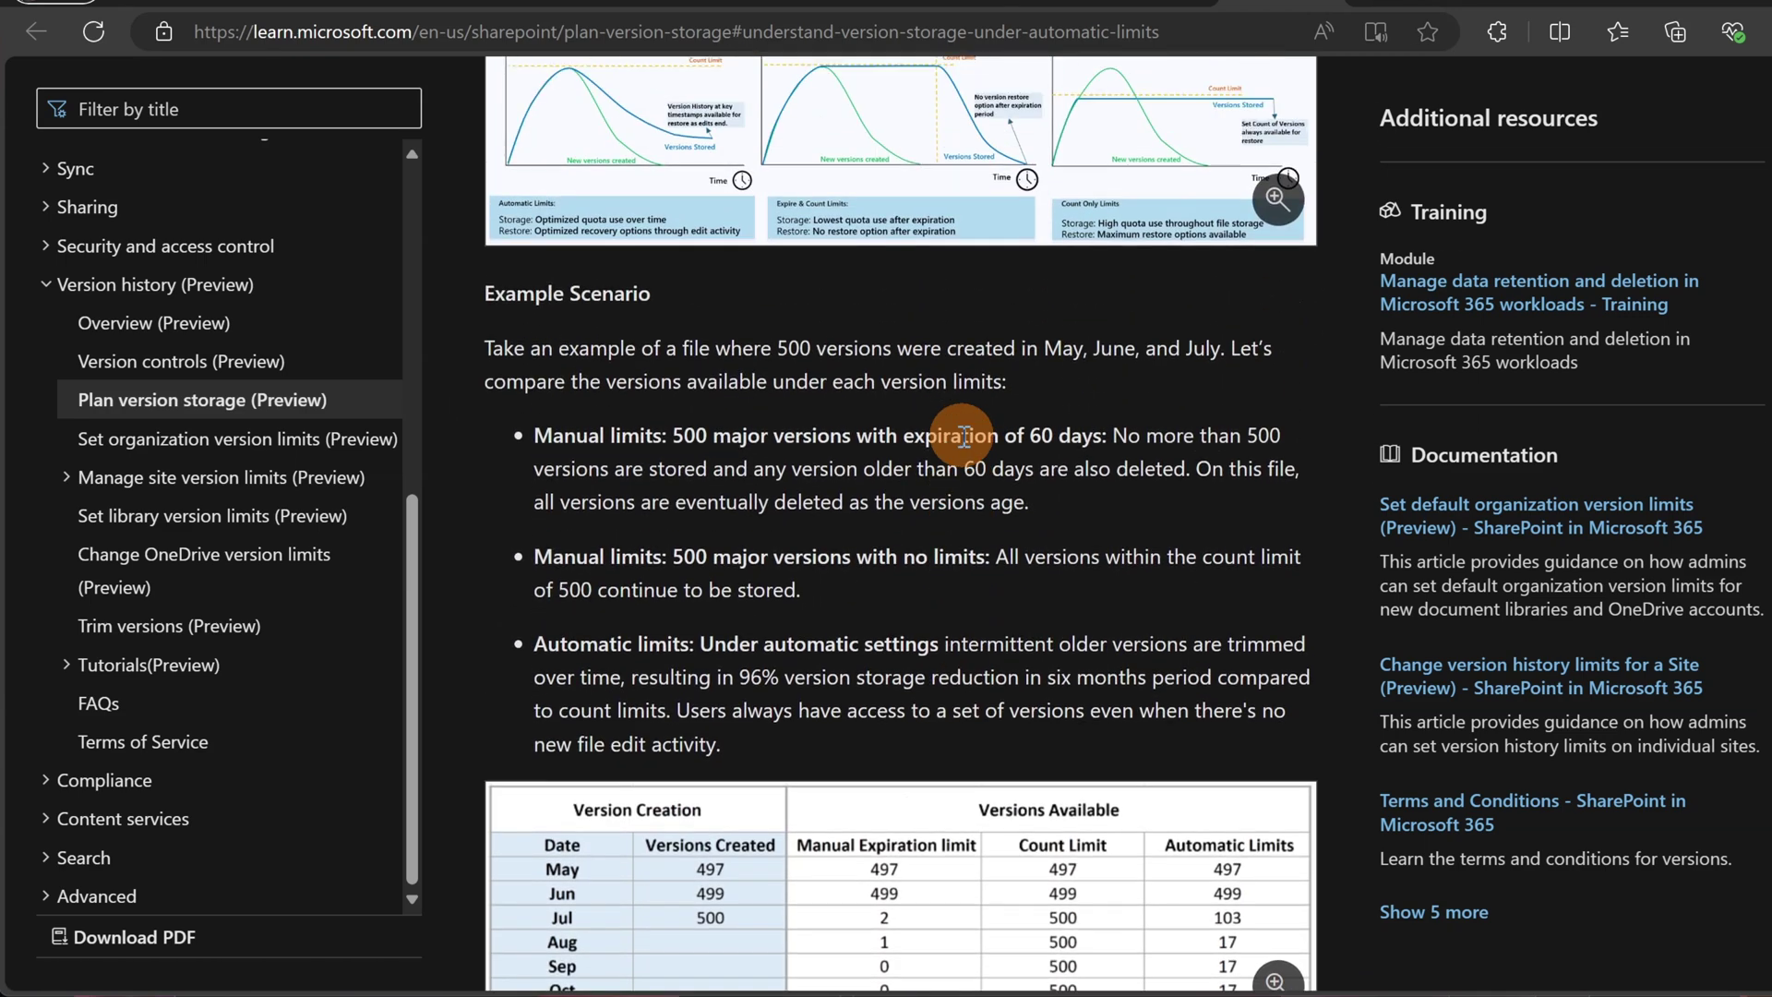
scroll(962, 435, up, 7)
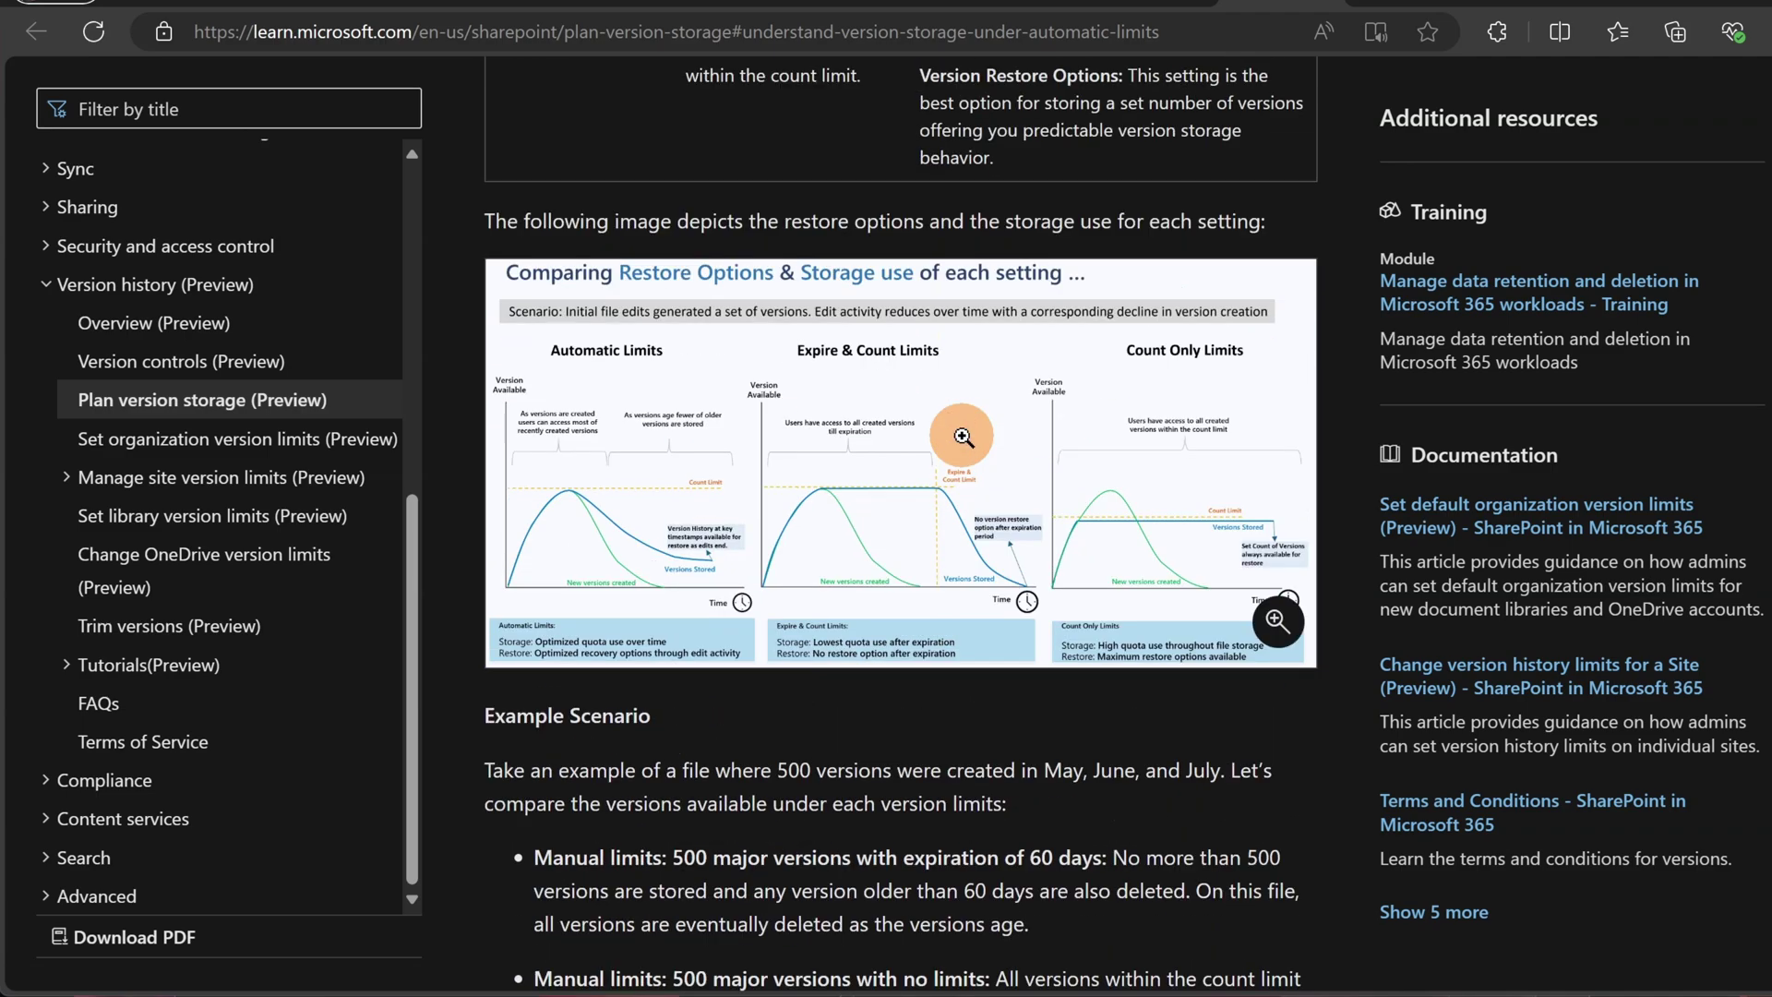
scroll(962, 436, up, 10)
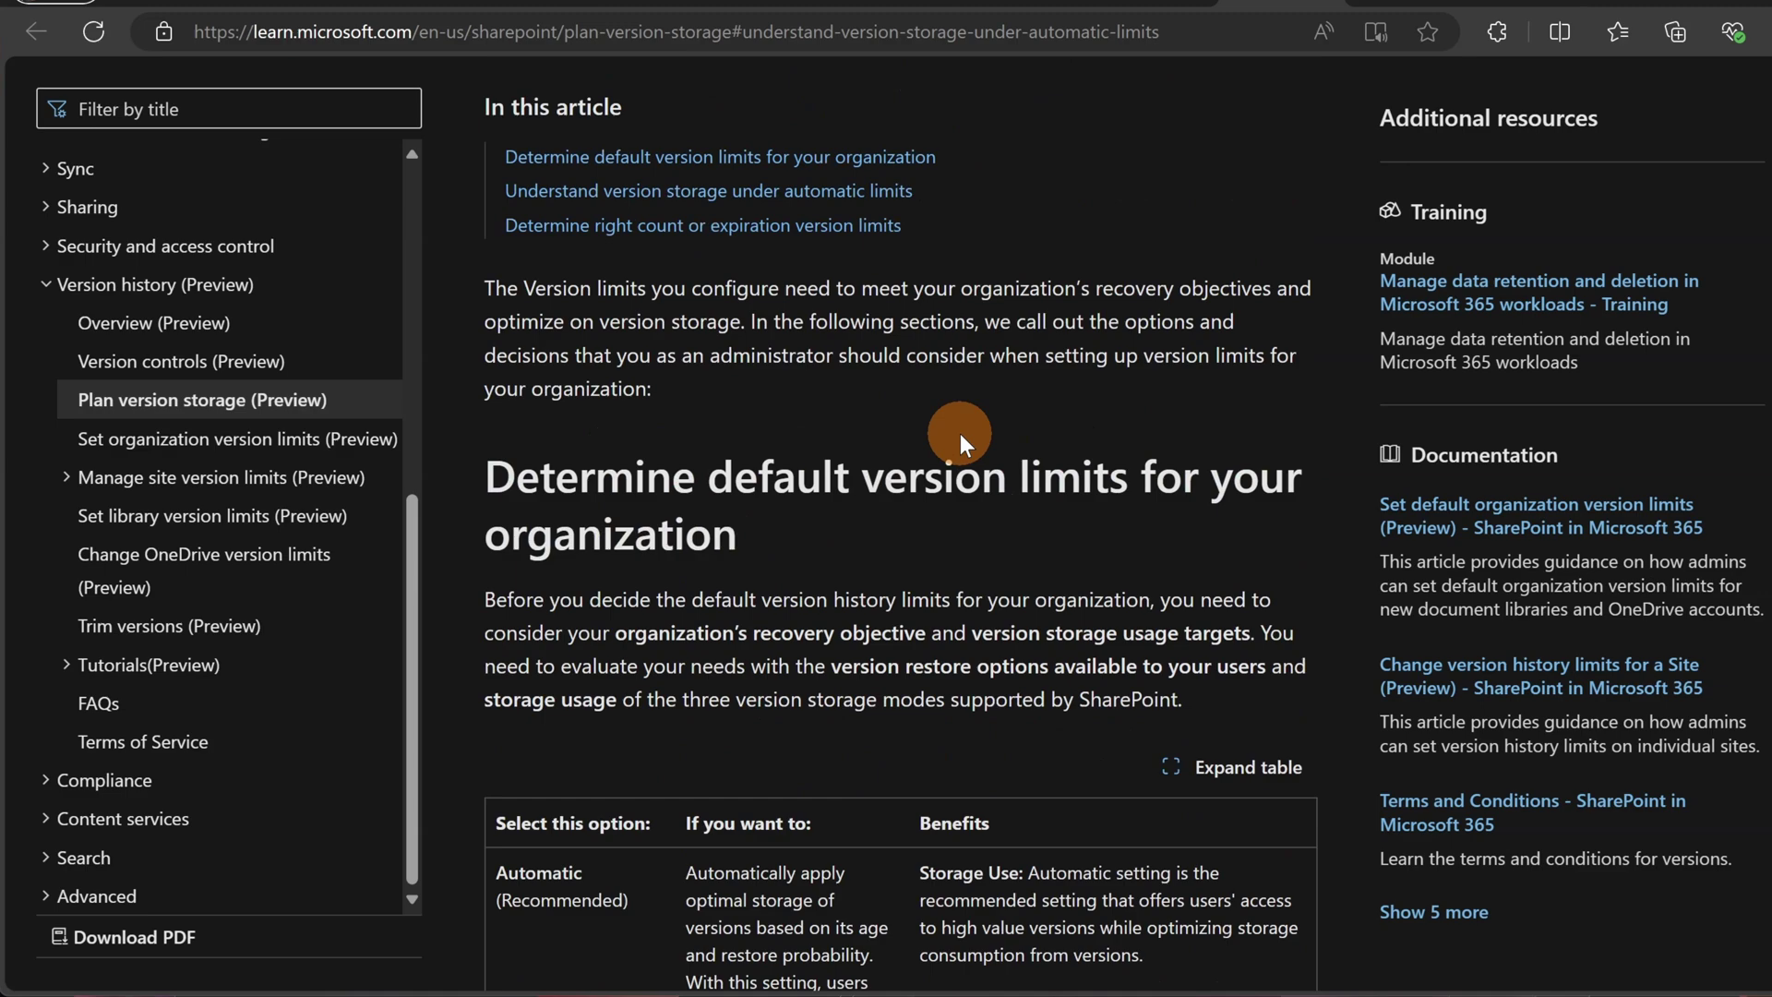
scroll(960, 433, up, 5)
scroll(960, 434, down, 3)
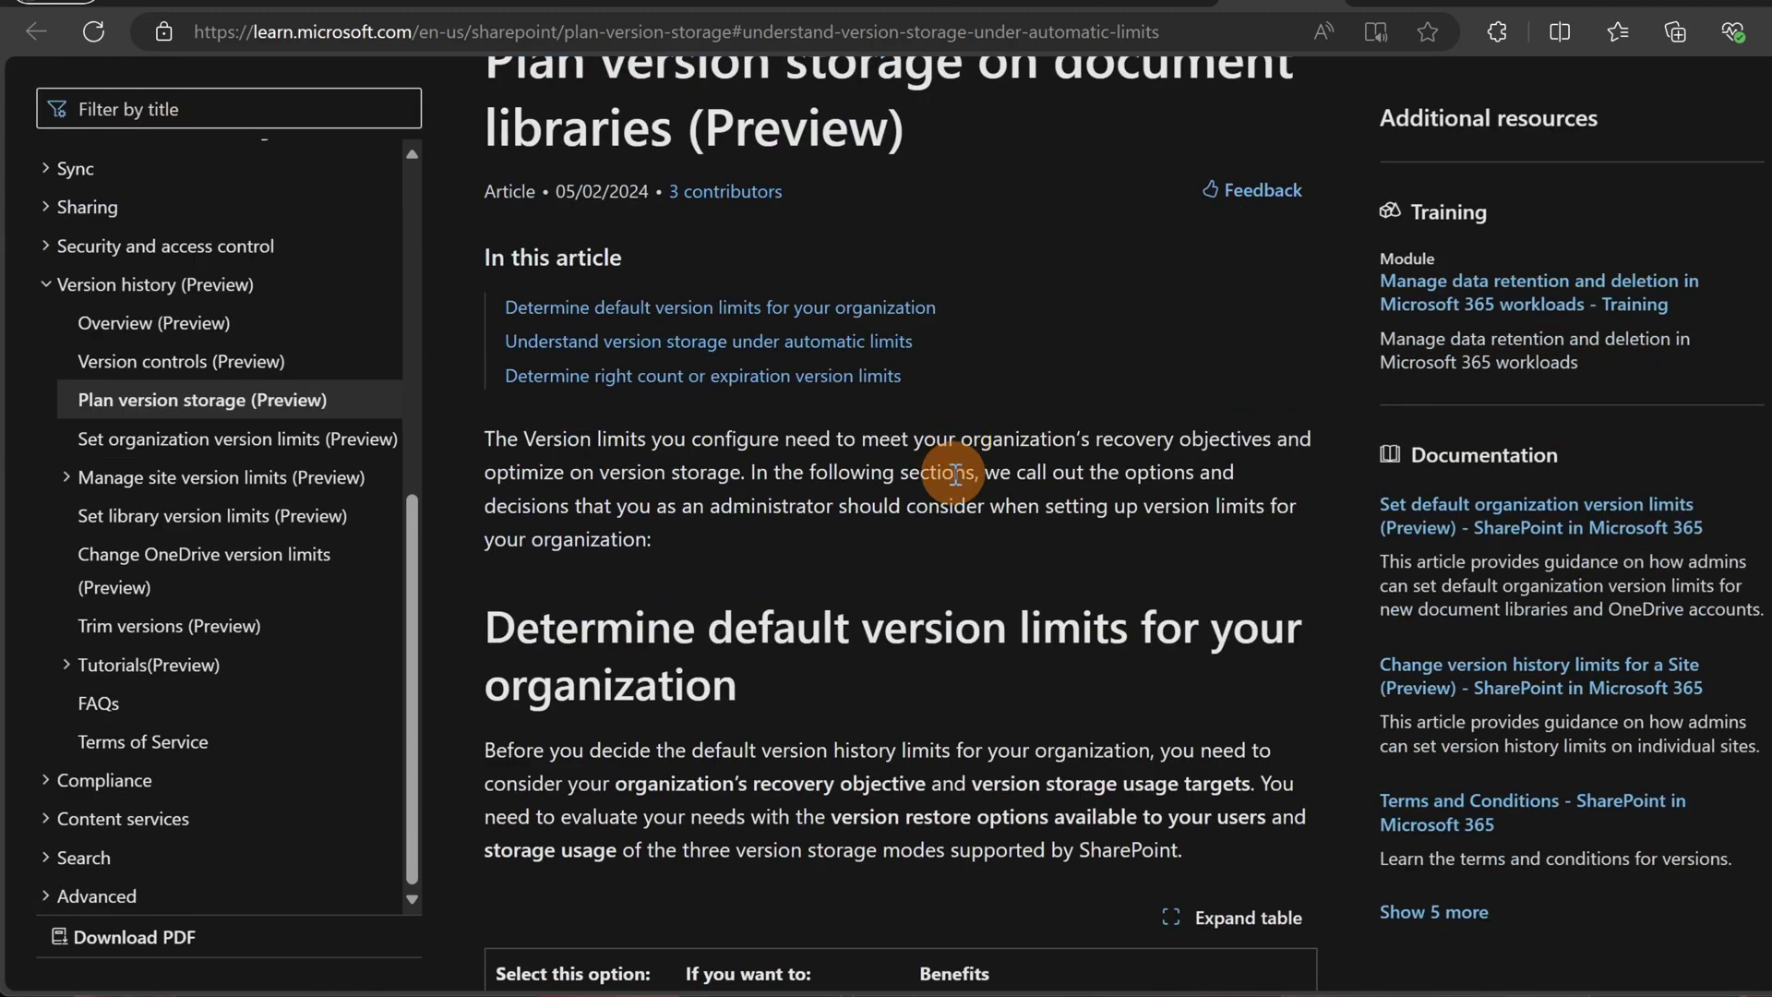
scroll(954, 474, down, 4)
scroll(954, 474, down, 3)
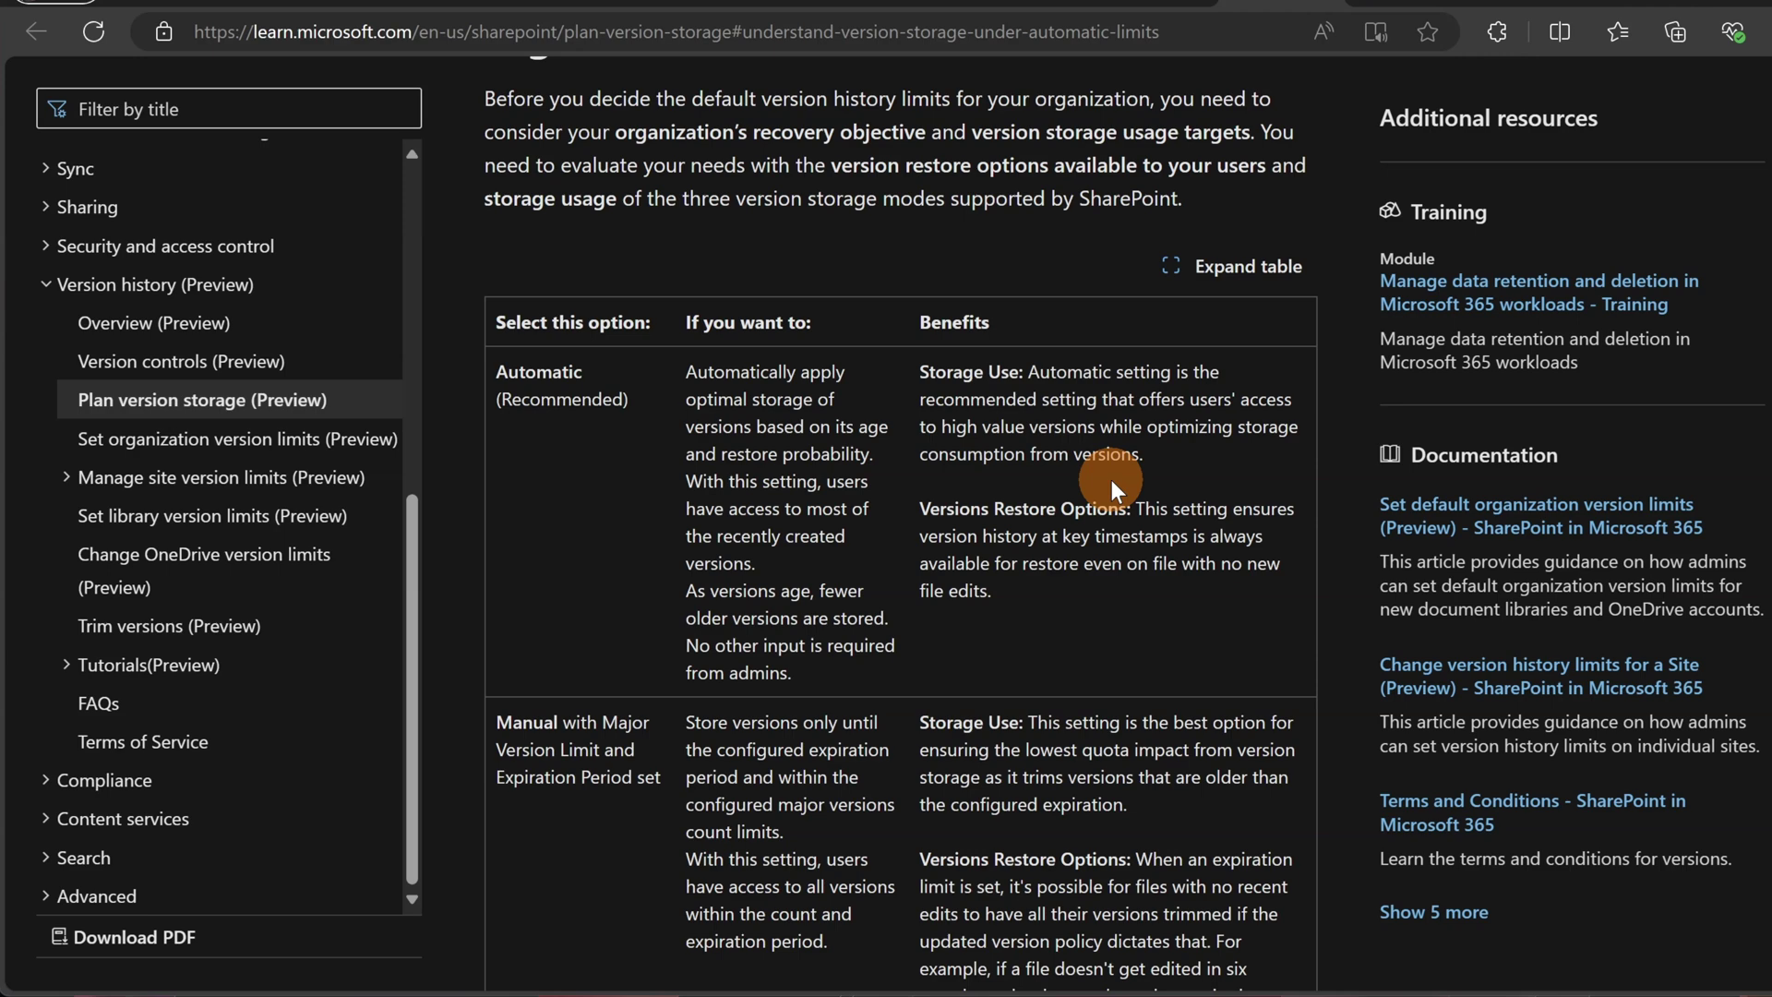
scroll(1126, 558, down, 1)
scroll(1132, 558, down, 1)
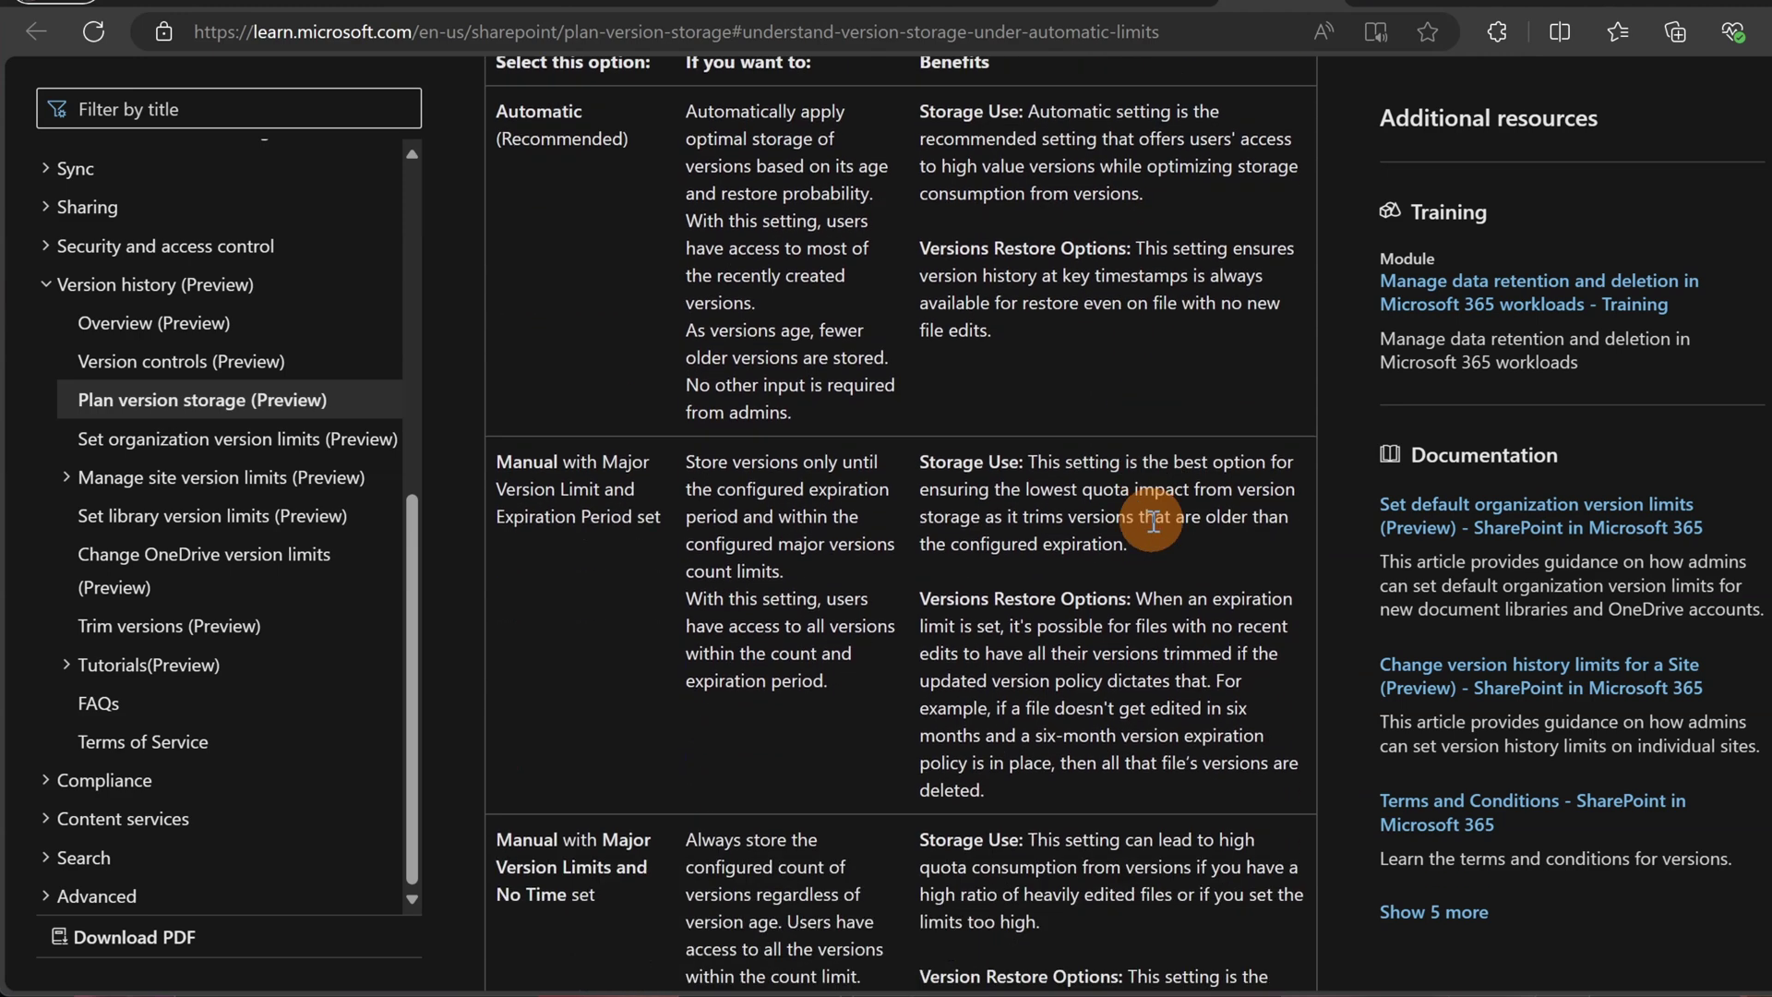
click(1167, 3)
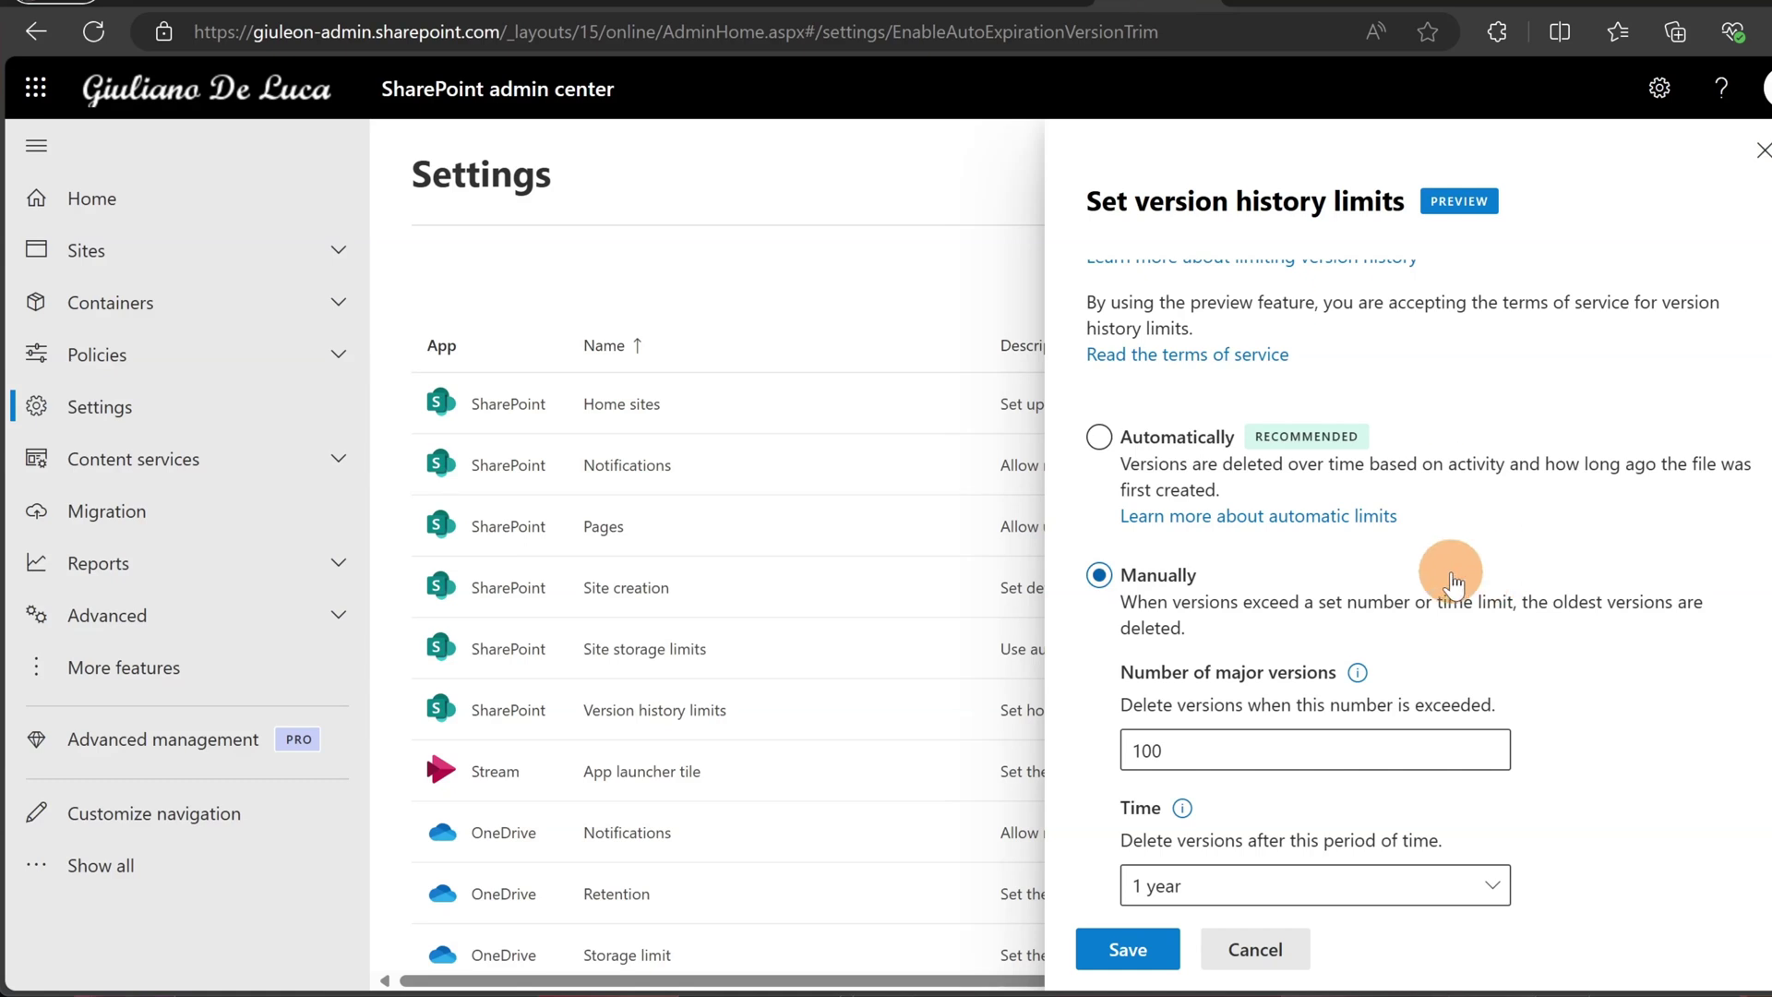
Step: Switch org-wide version history limits to Automatically, save, and close the panel
click(1106, 440)
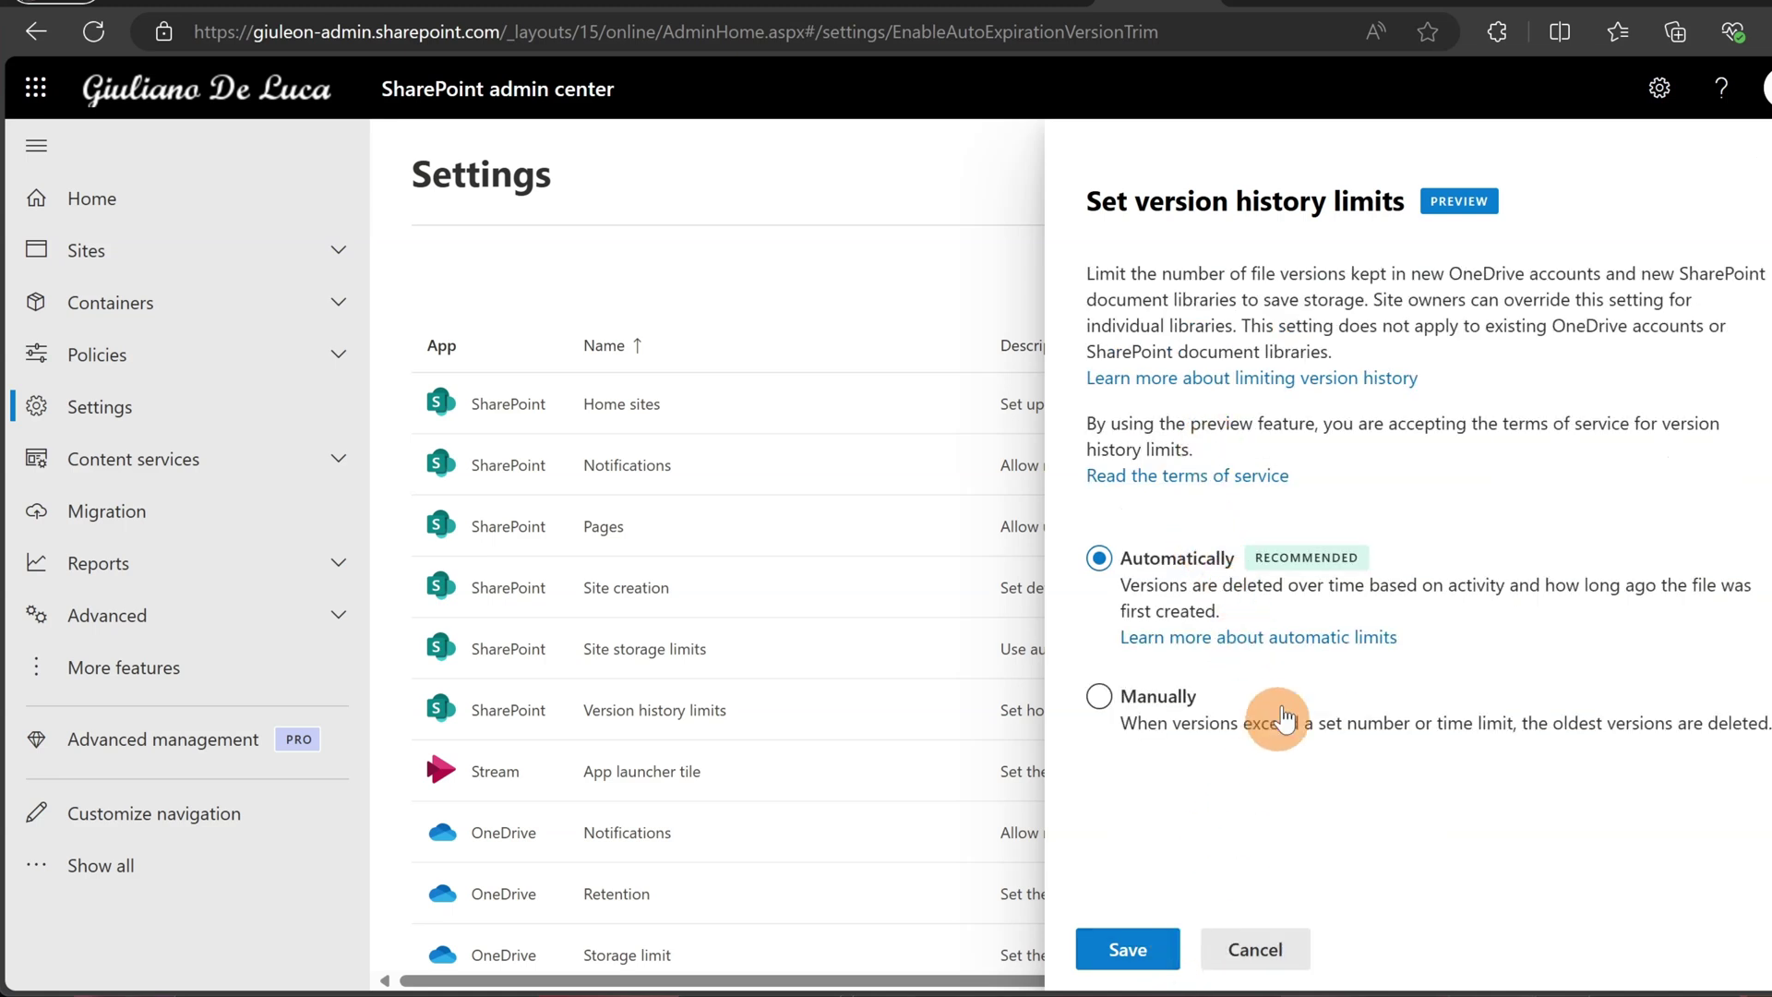
click(1131, 949)
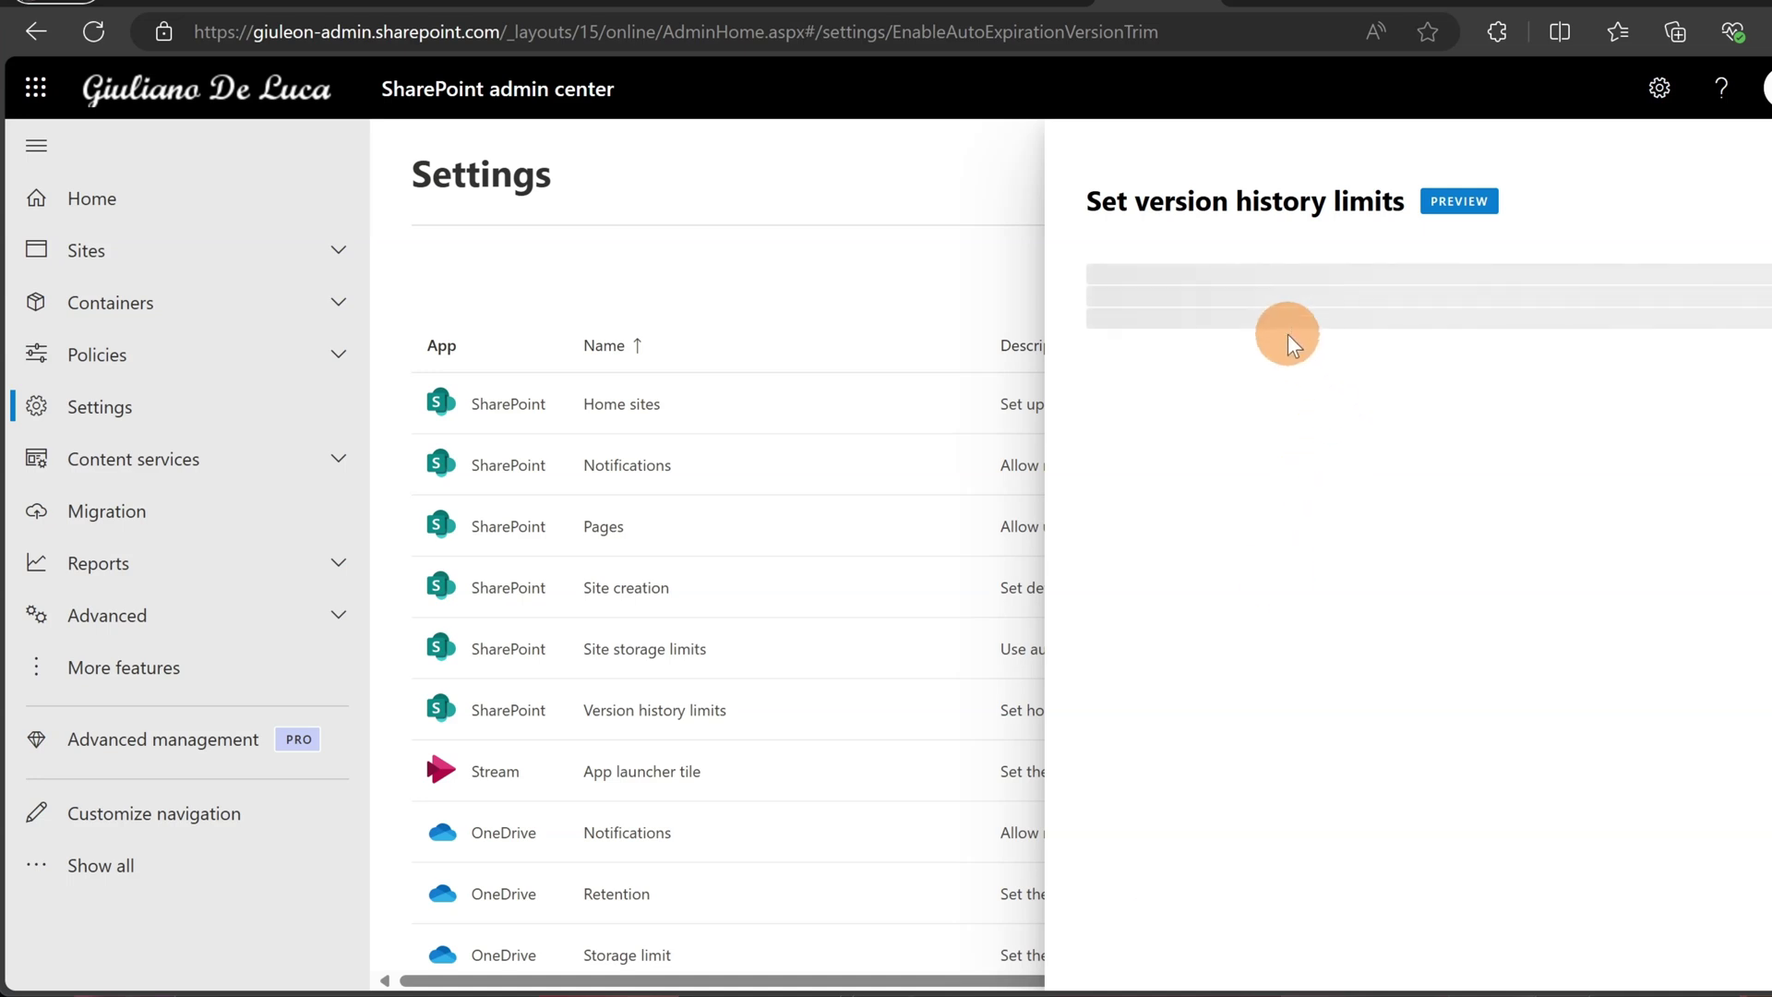
click(1748, 177)
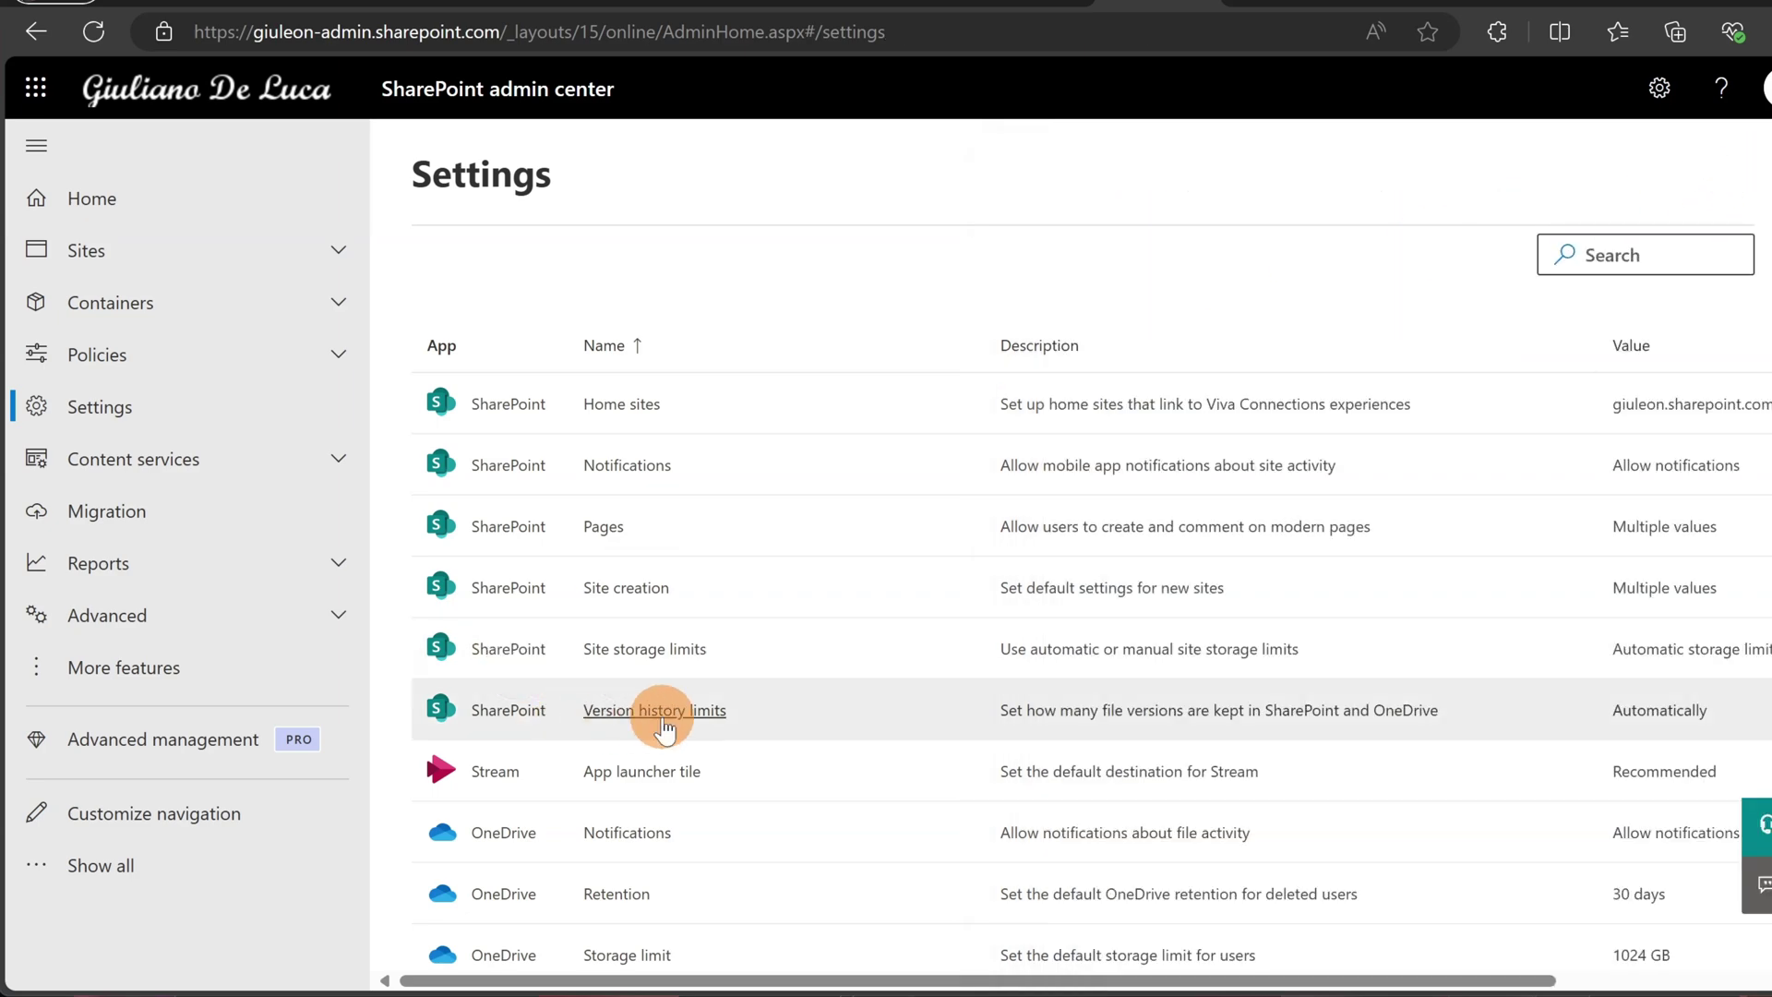
Step: Reselect Automatically in the reopened limits panel, then save and confirm it
click(660, 711)
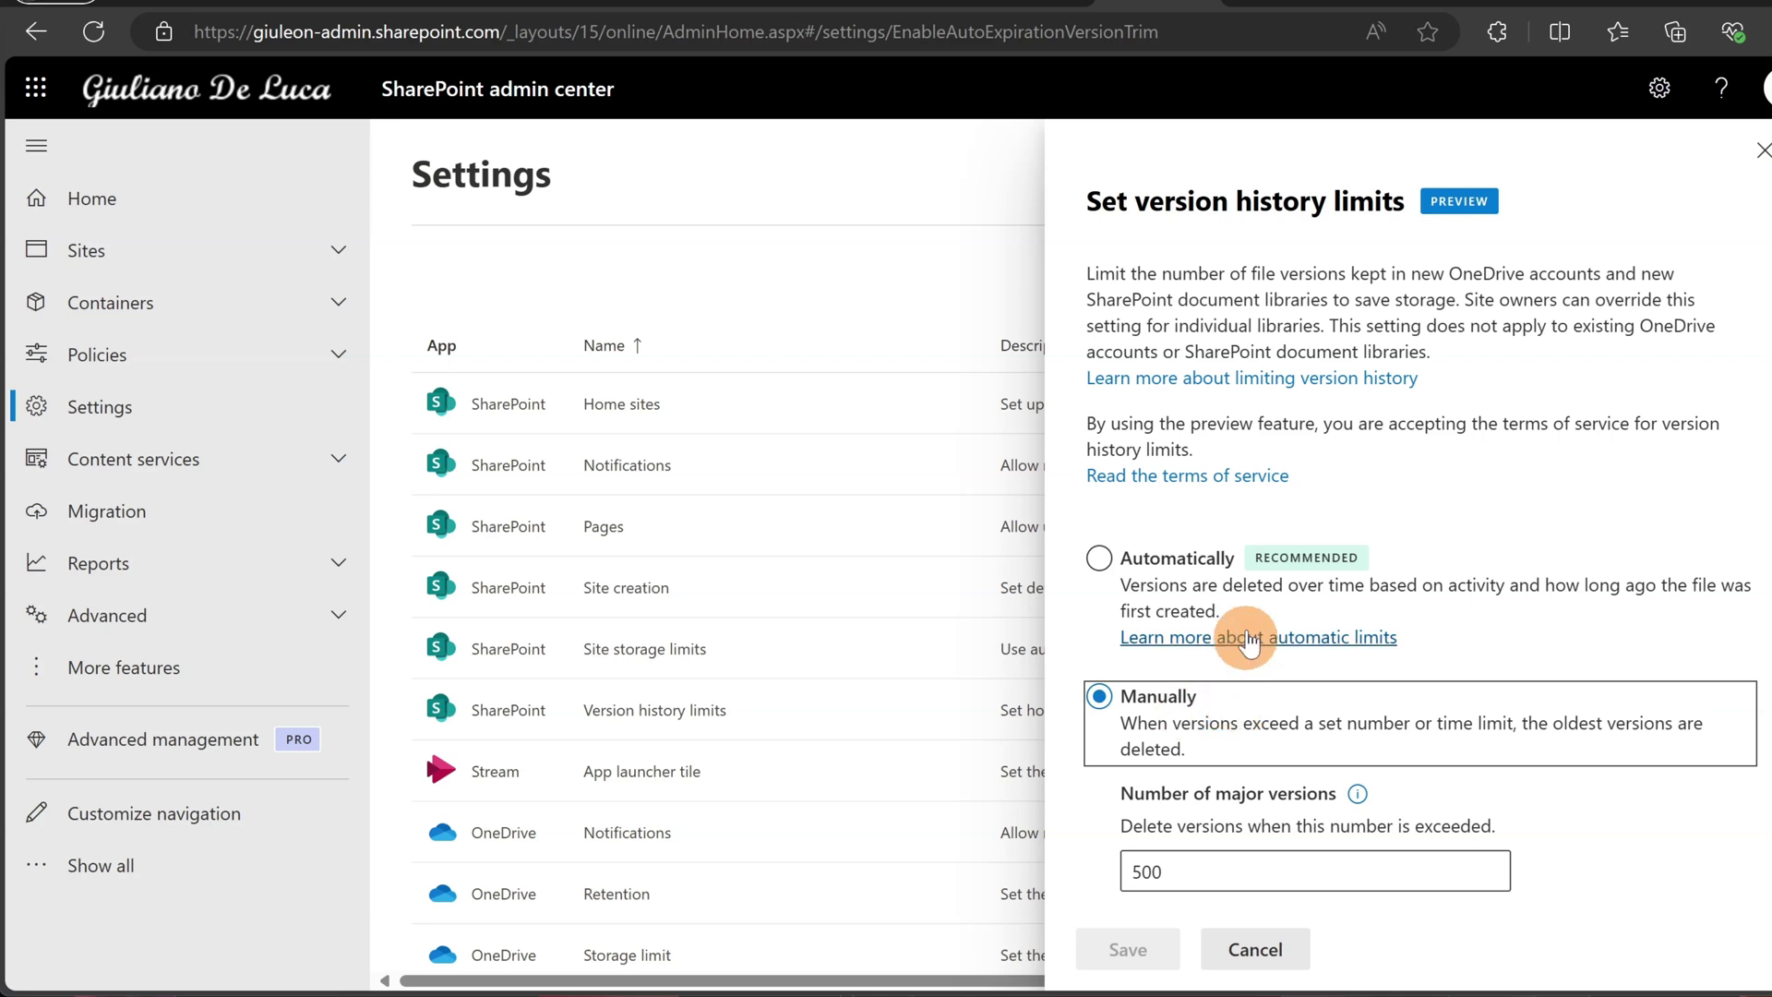
click(1099, 558)
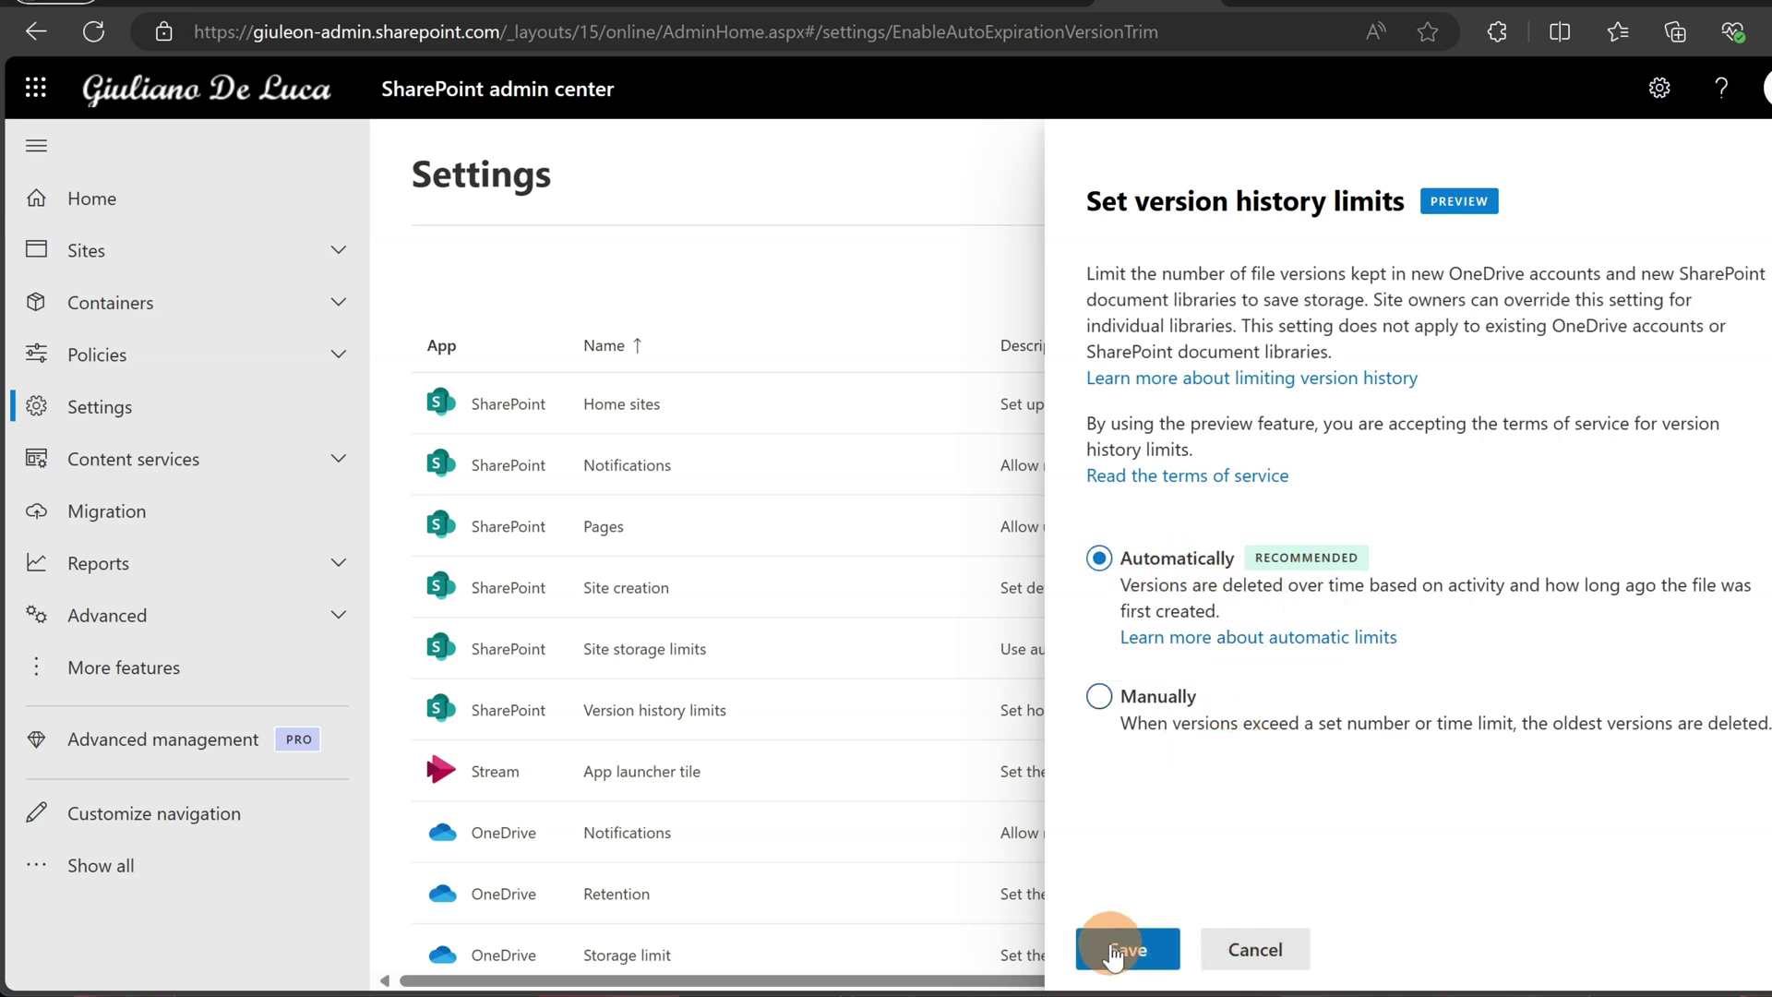
click(1115, 955)
click(1112, 953)
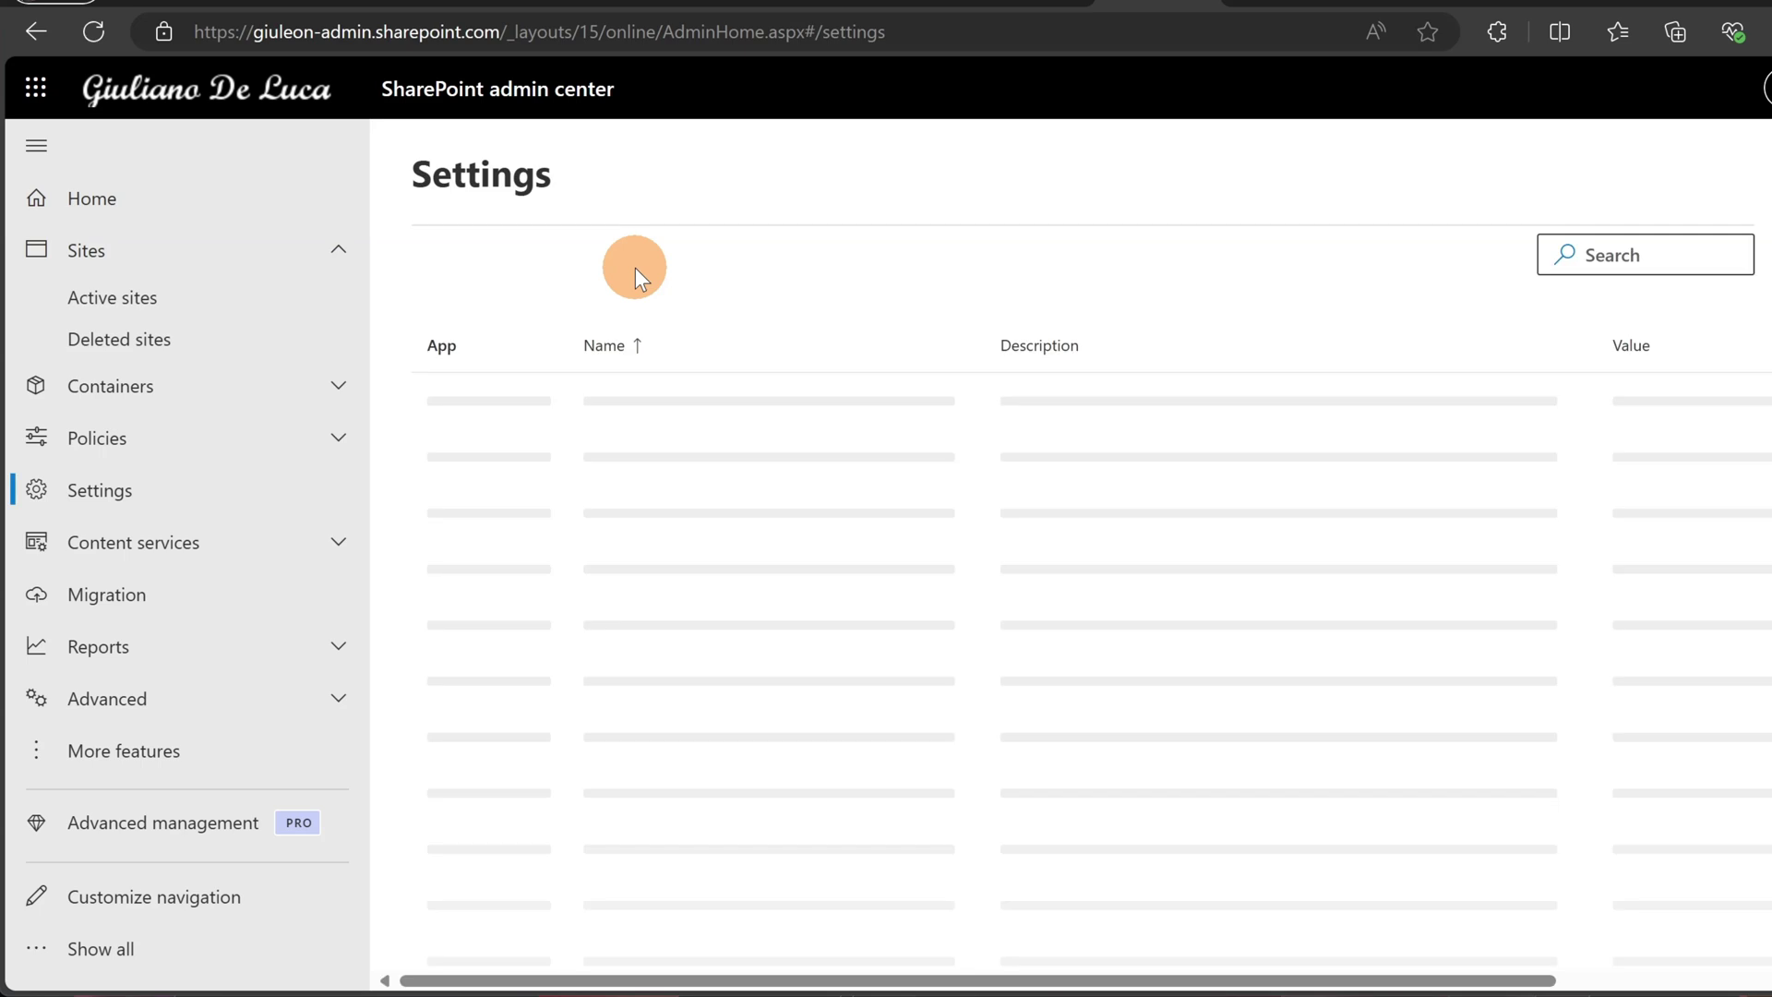
Step: Apply and confirm Automatically once more, then reopen the panel to verify it before closing
click(696, 700)
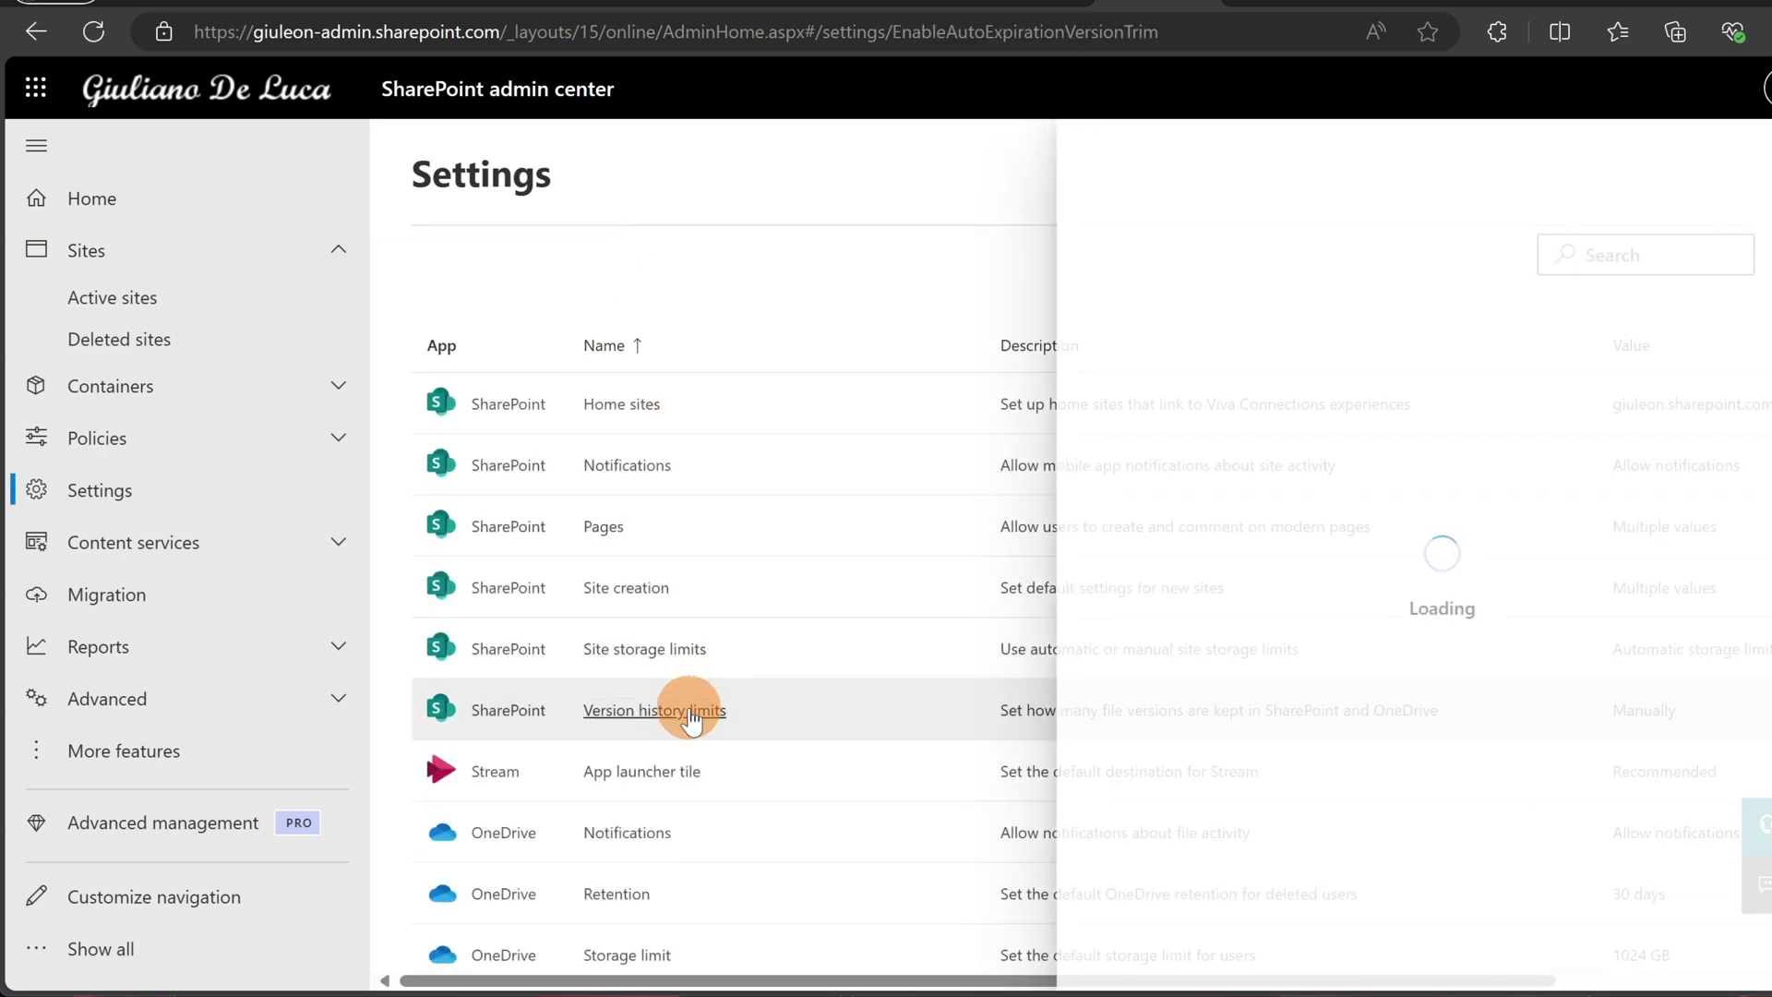
click(1099, 559)
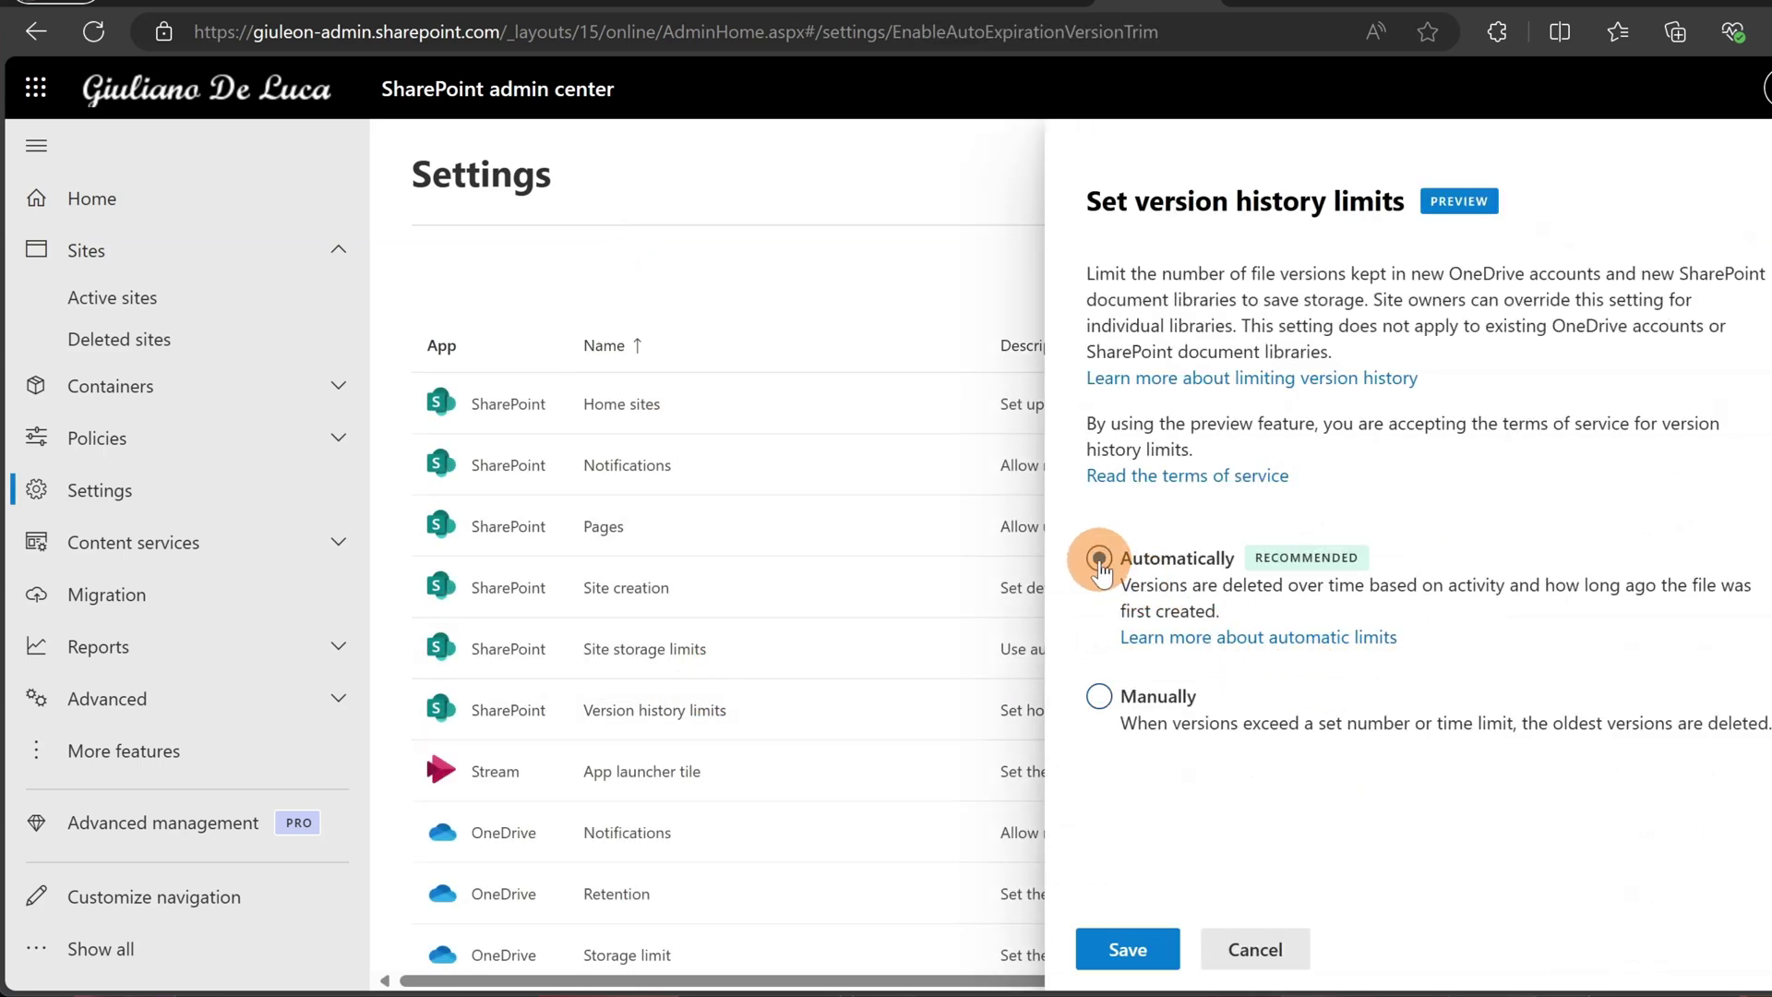
click(1142, 954)
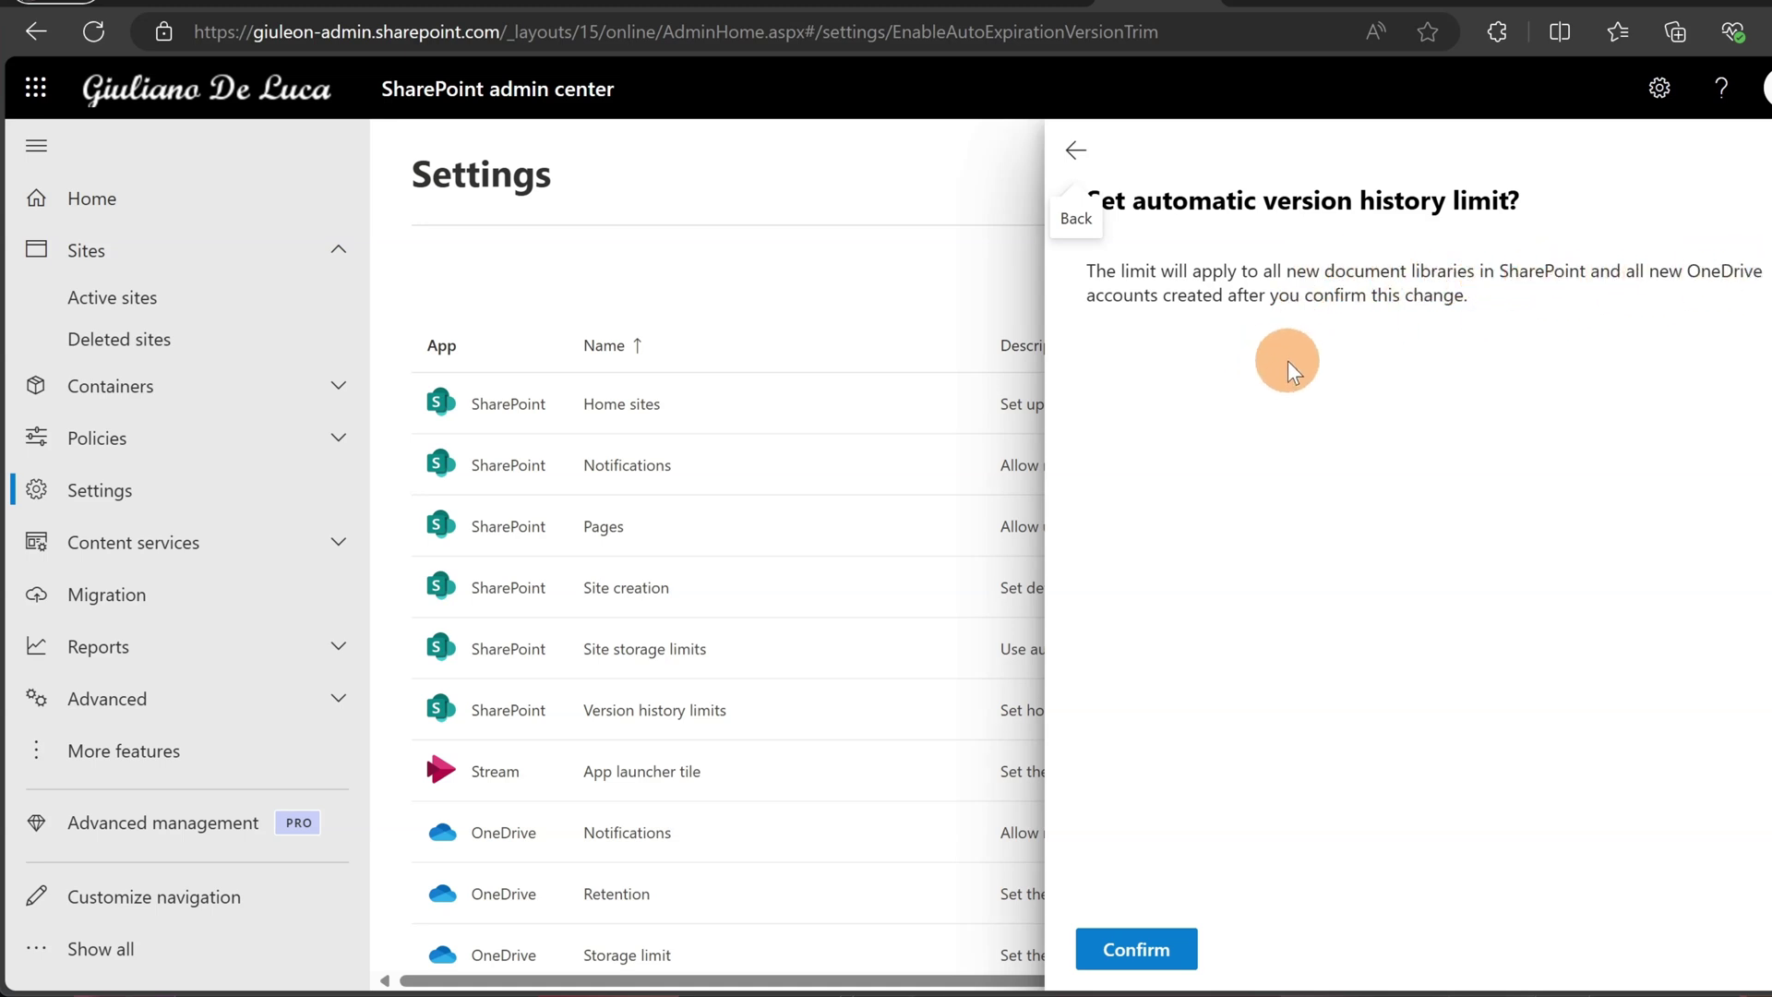
click(1166, 951)
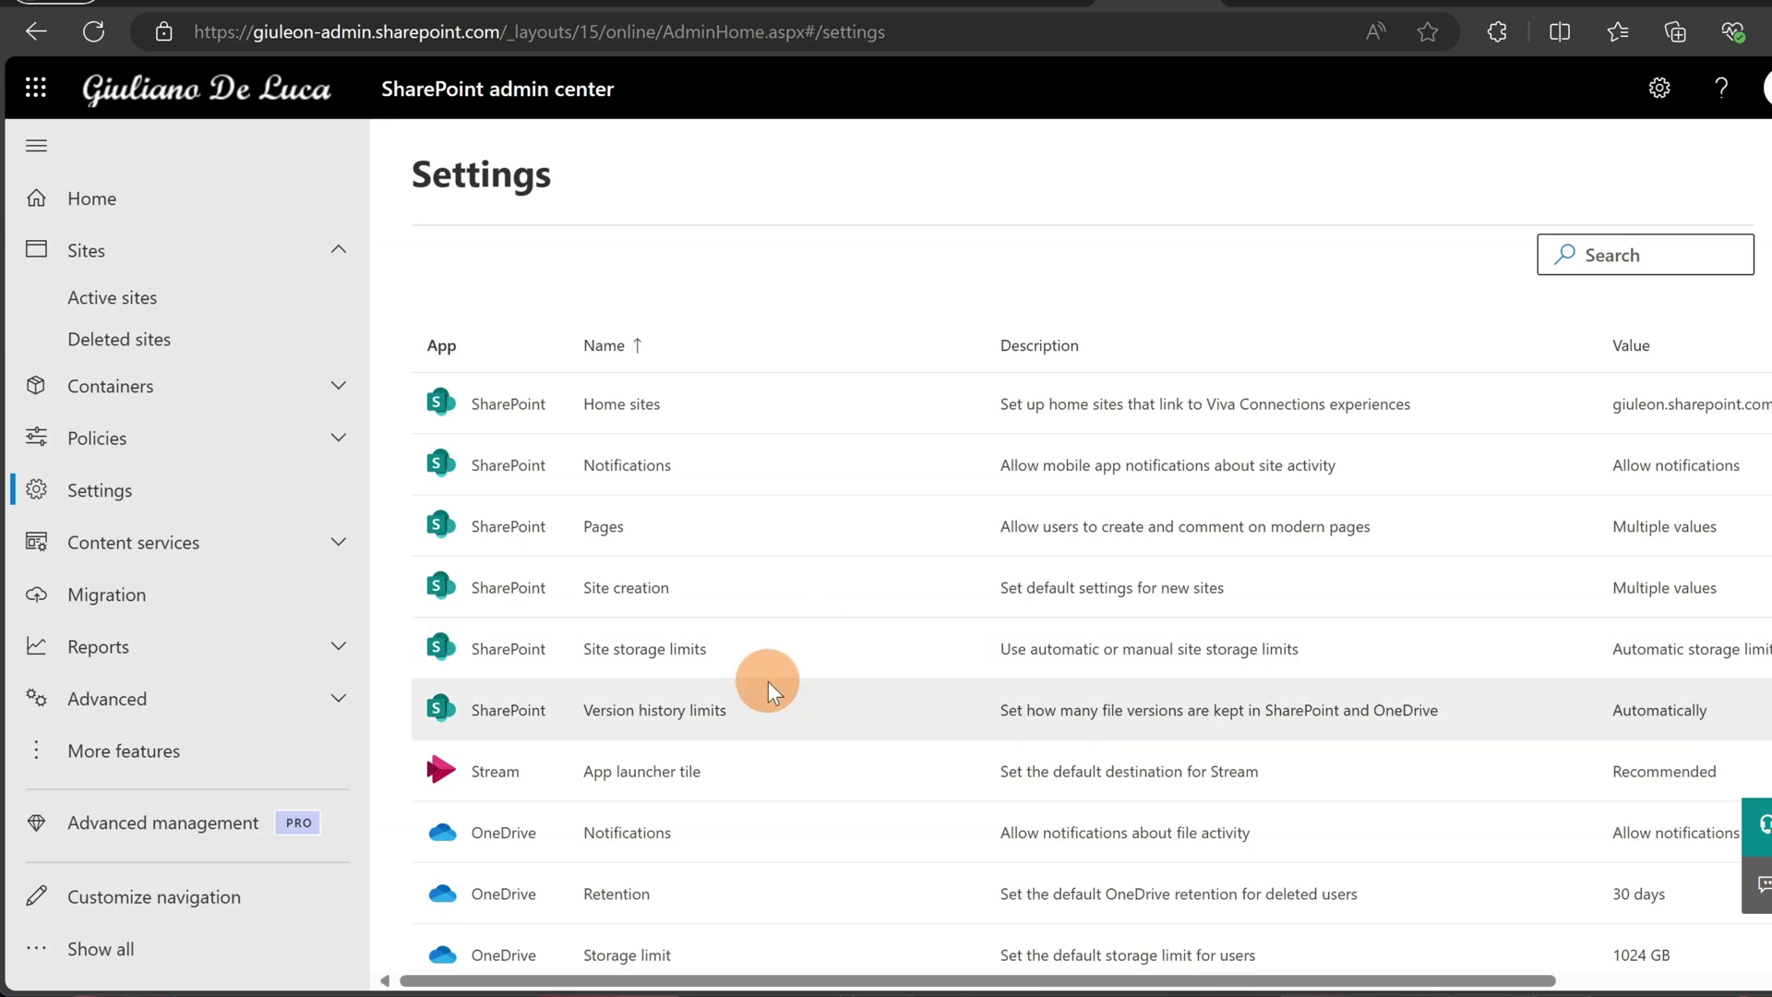
click(657, 710)
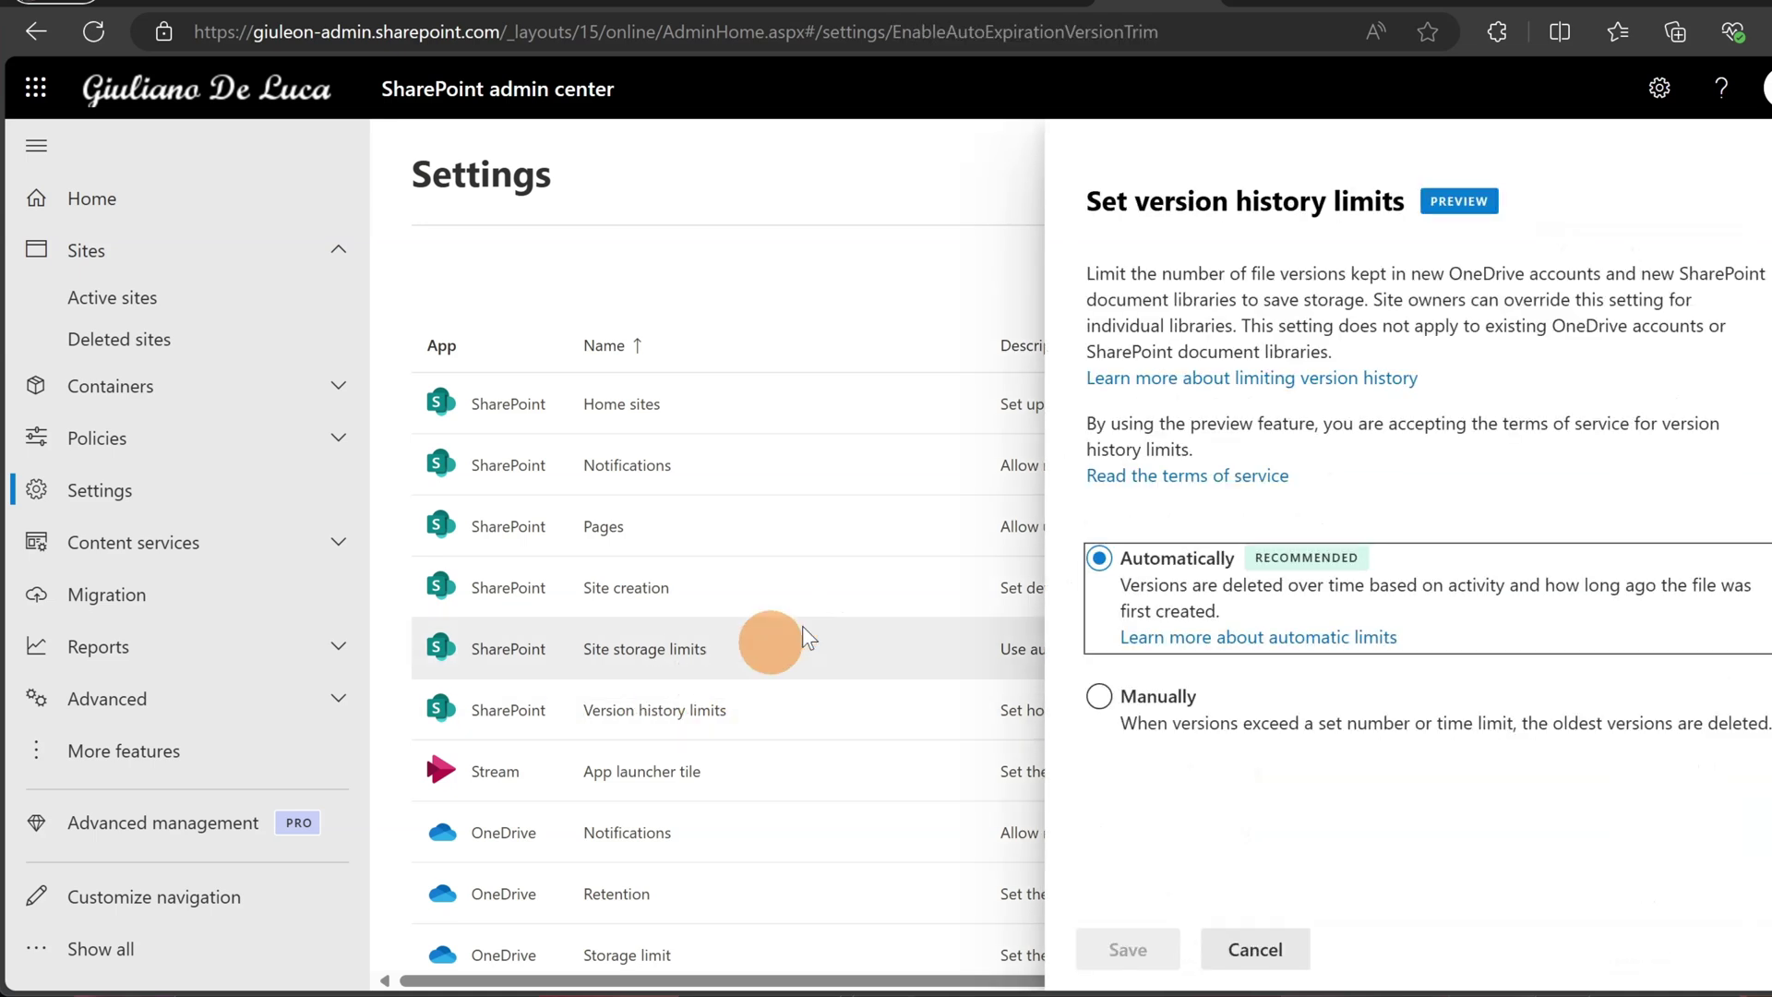
click(1763, 146)
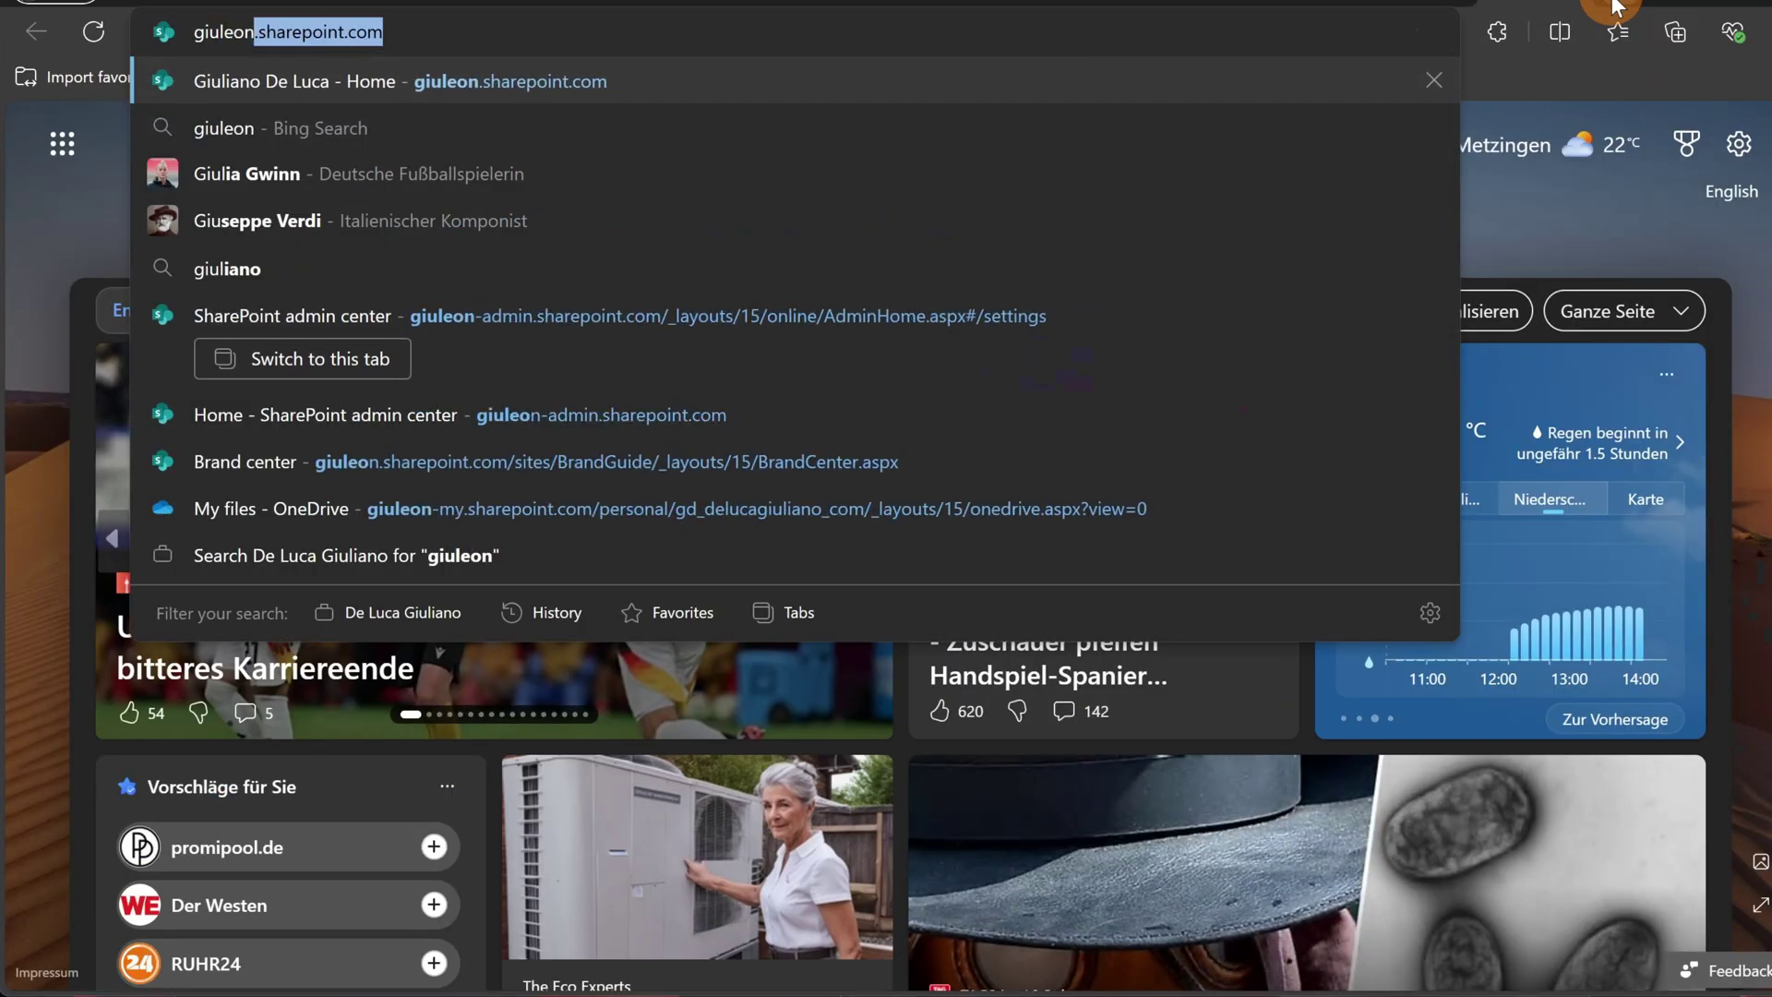
Step: From the tenant's SharePoint site, open the Documents library's full library settings page
key(Return)
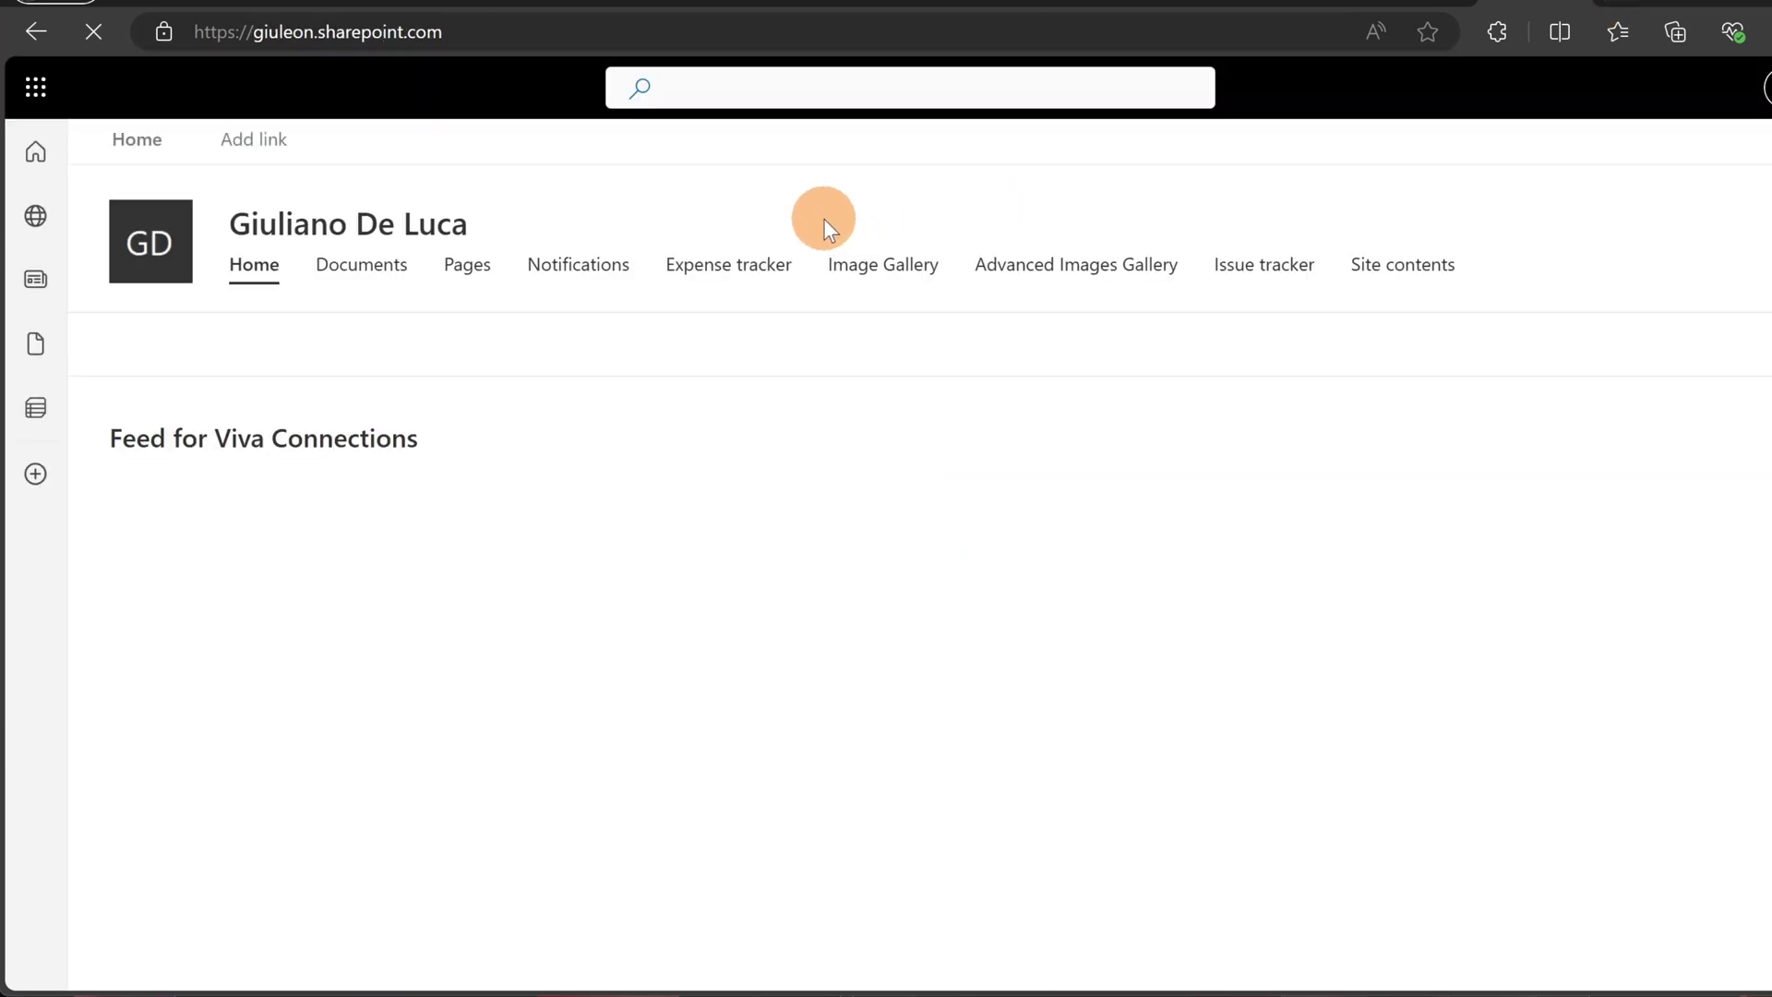
click(351, 268)
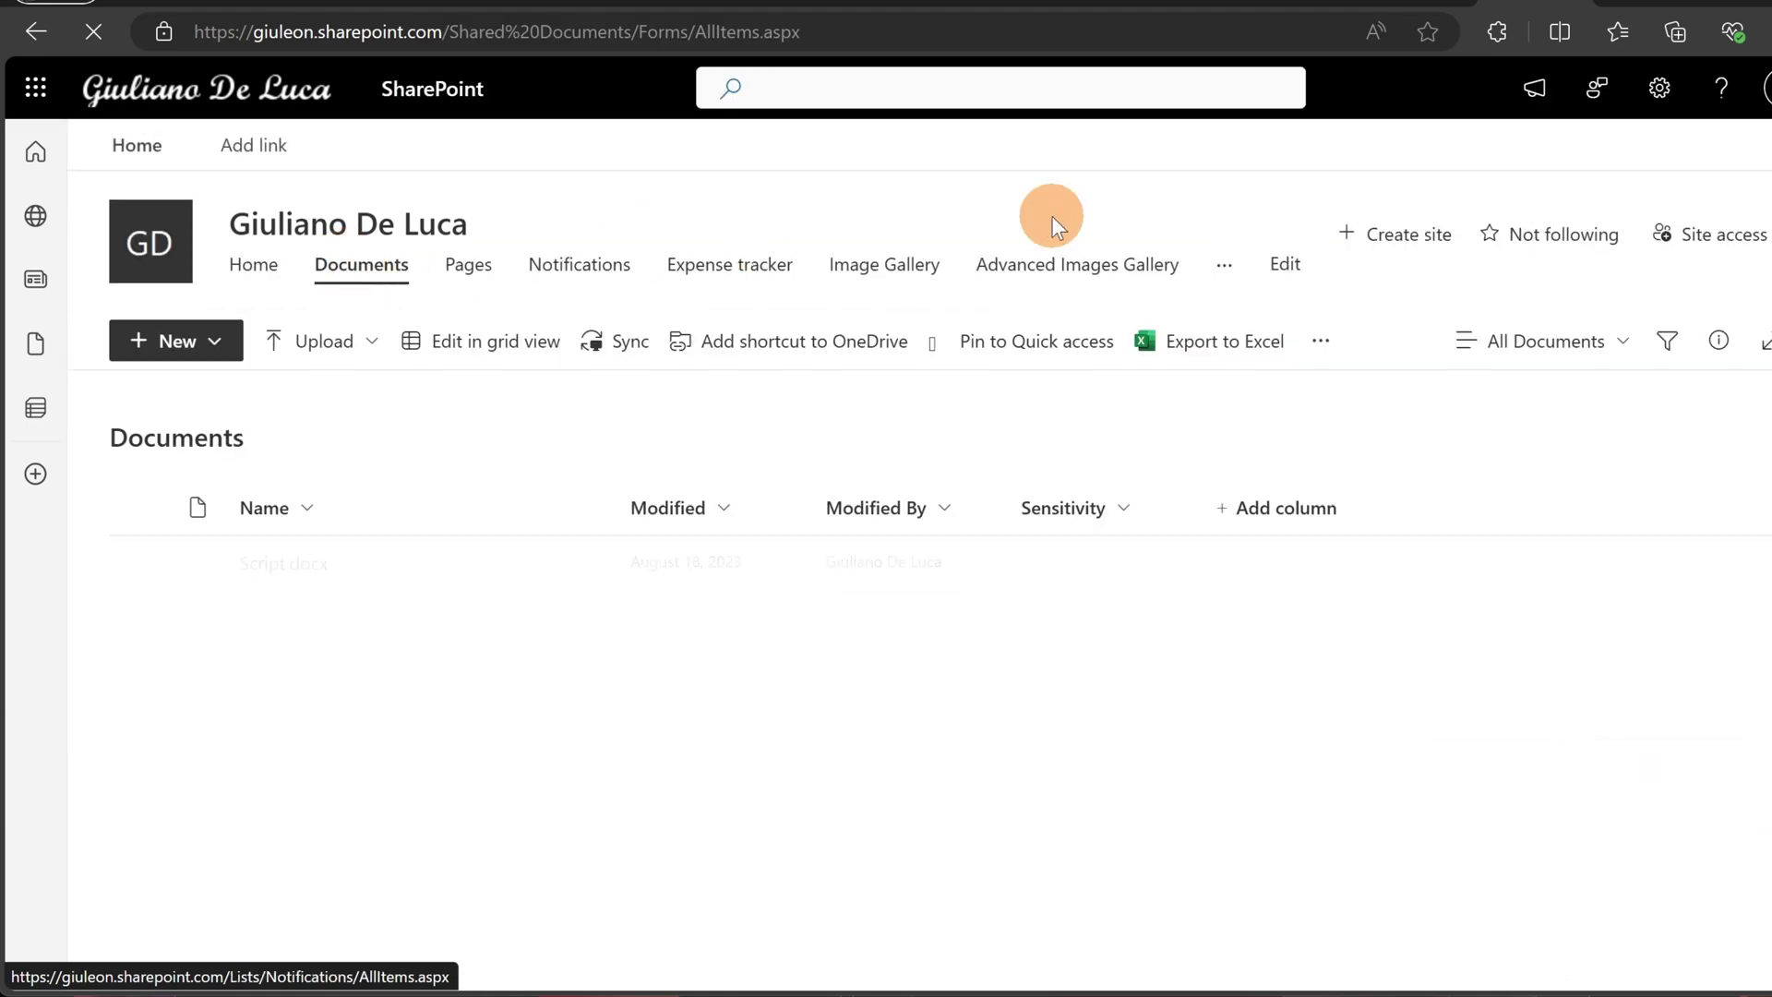
click(1659, 118)
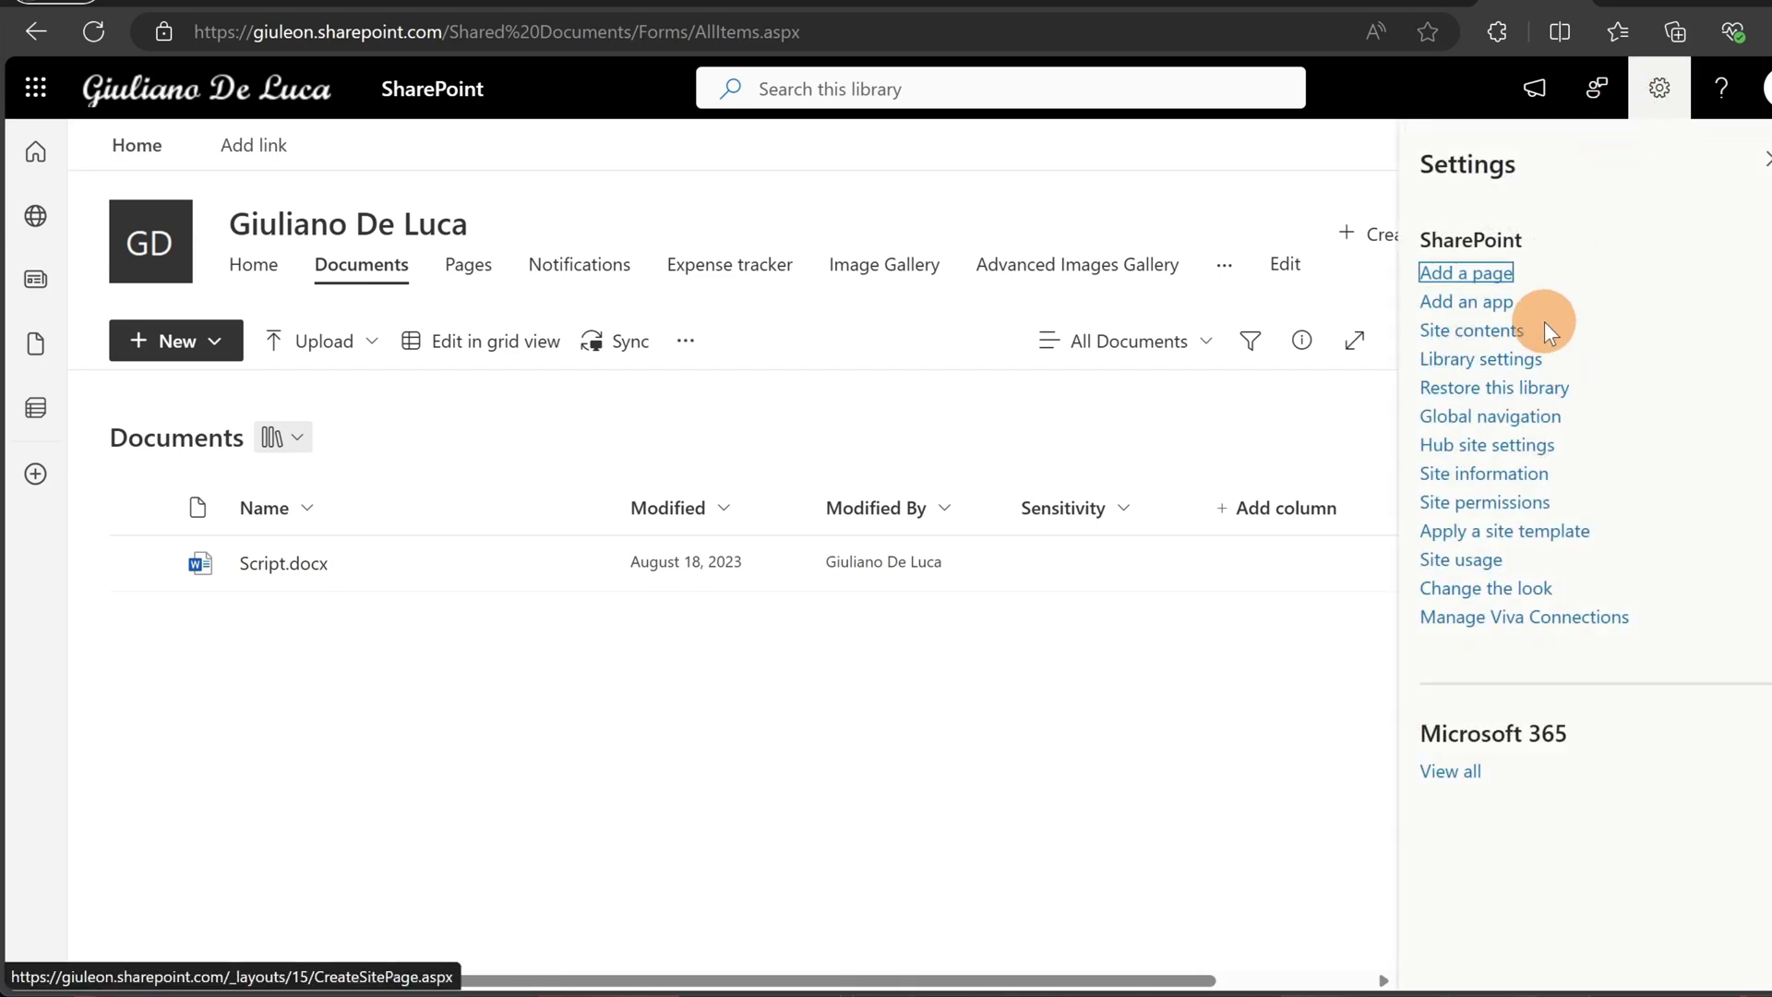
click(1475, 368)
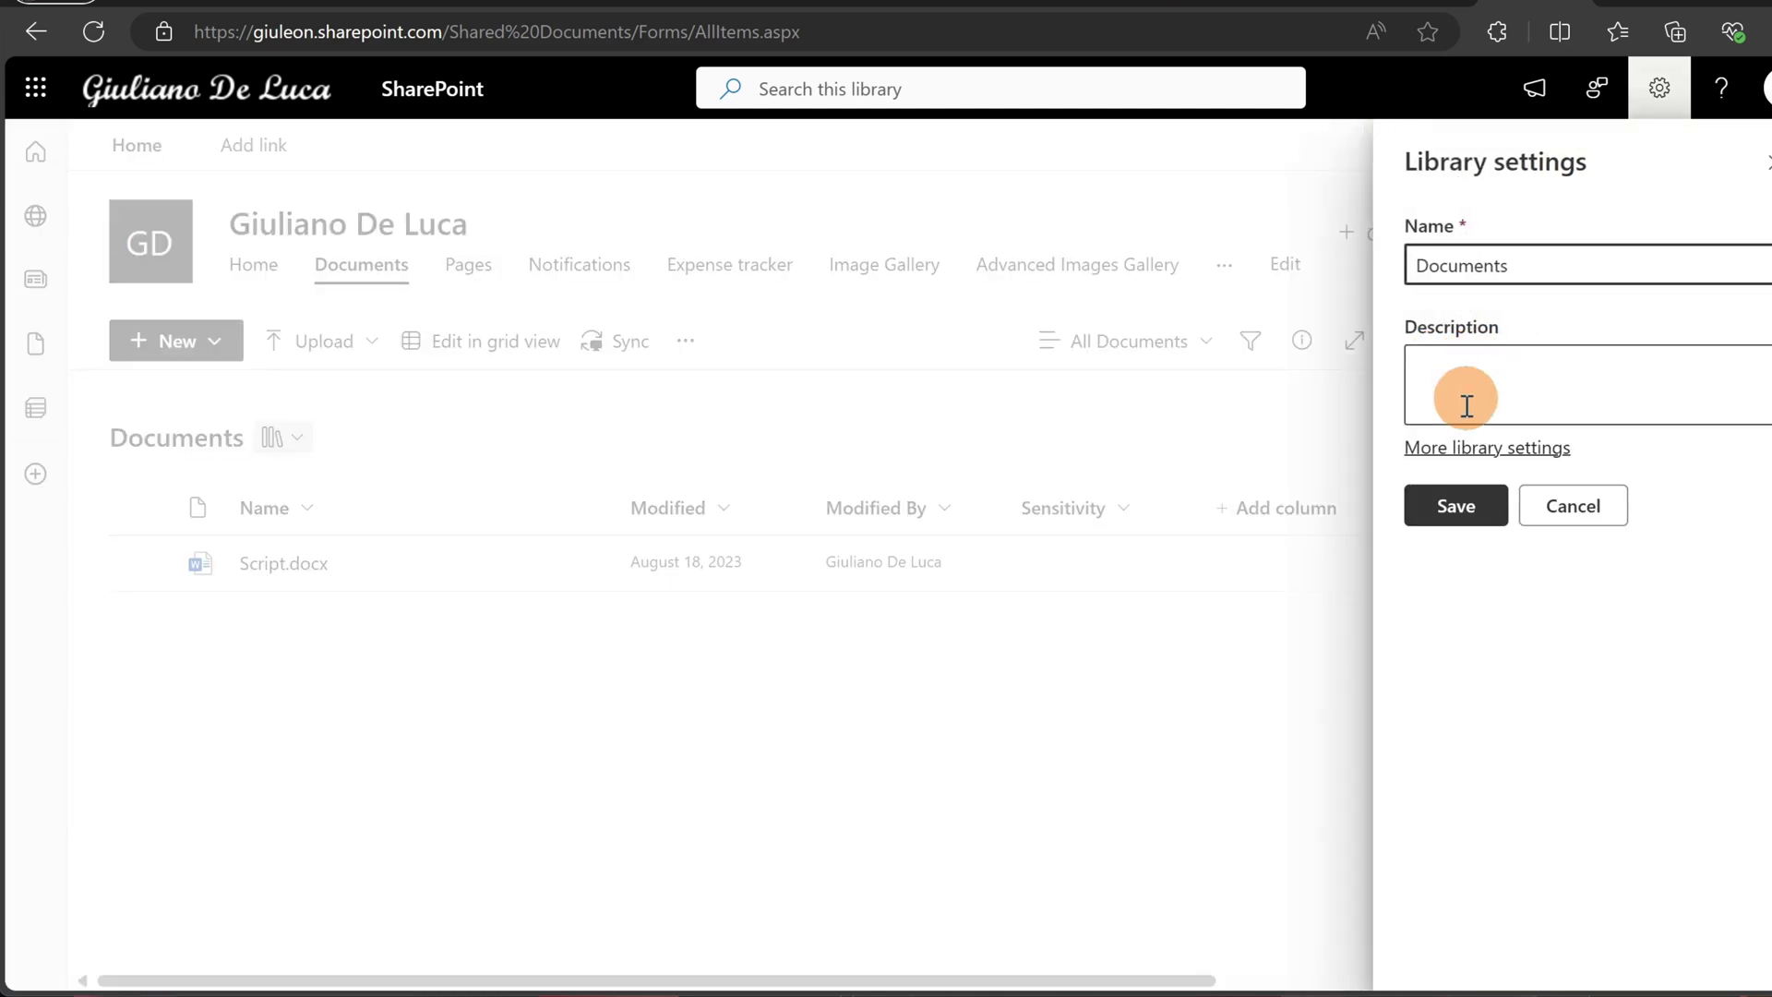
click(1474, 449)
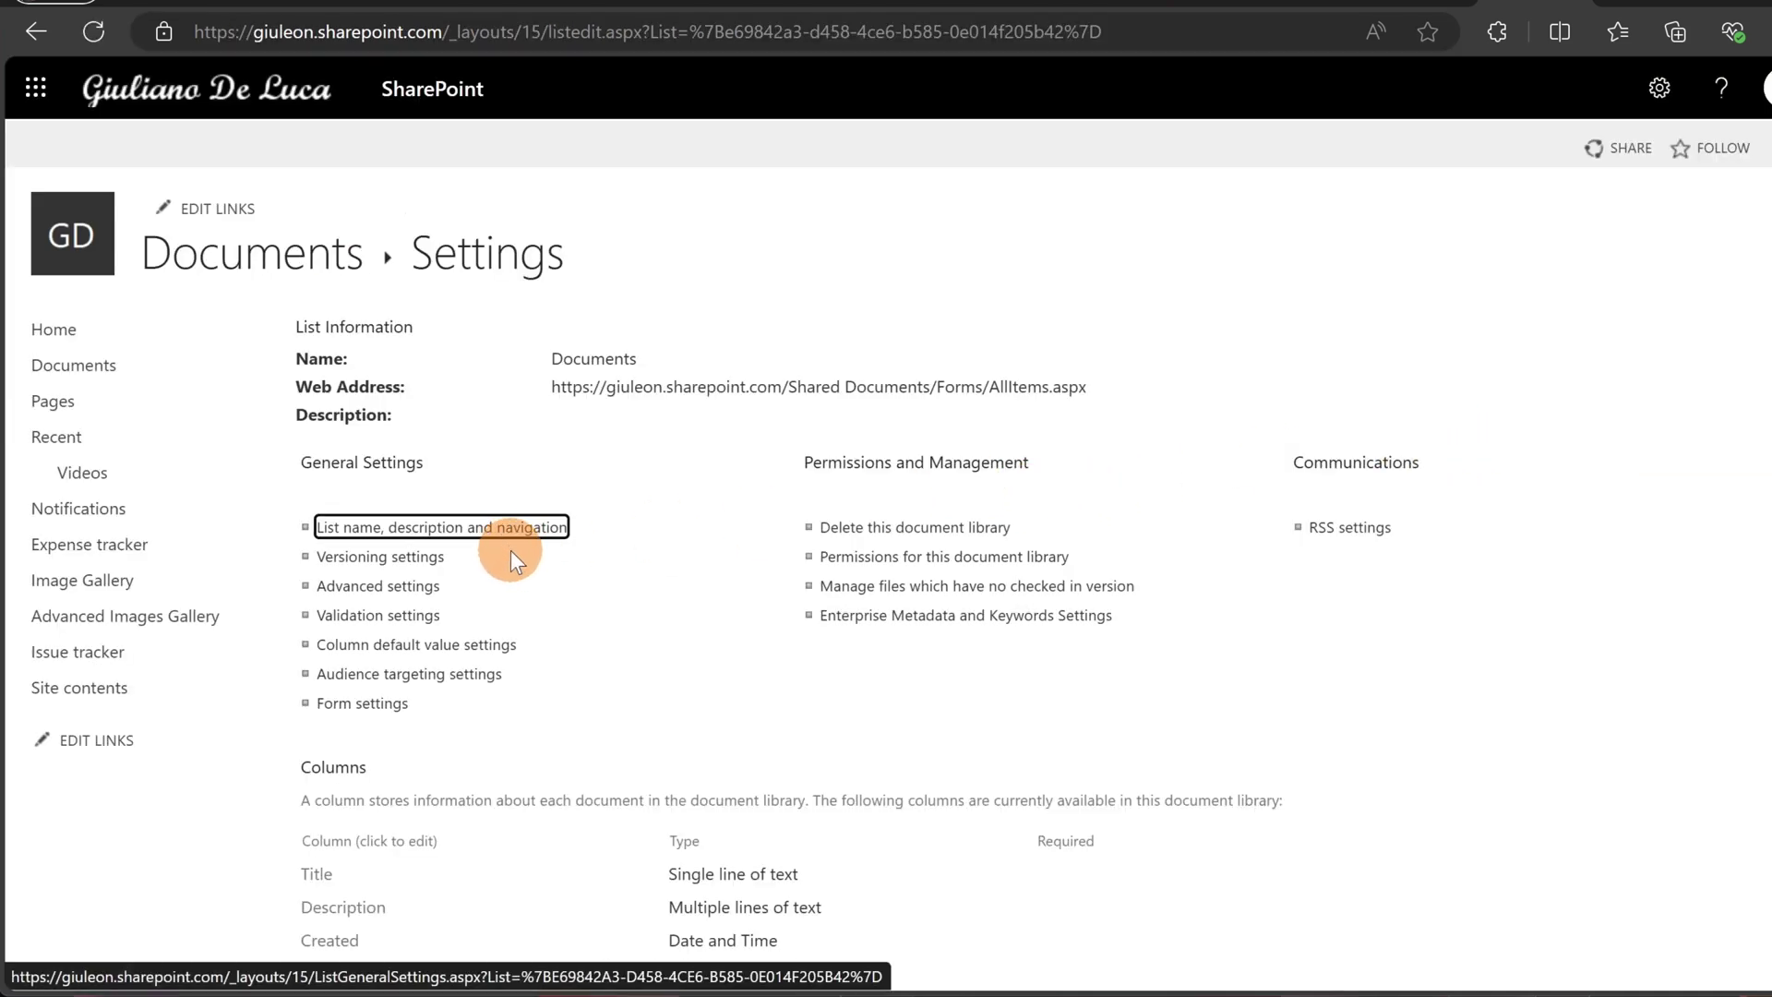
Step: Open the library's Versioning settings and choose Automatic for the version time limit
click(348, 558)
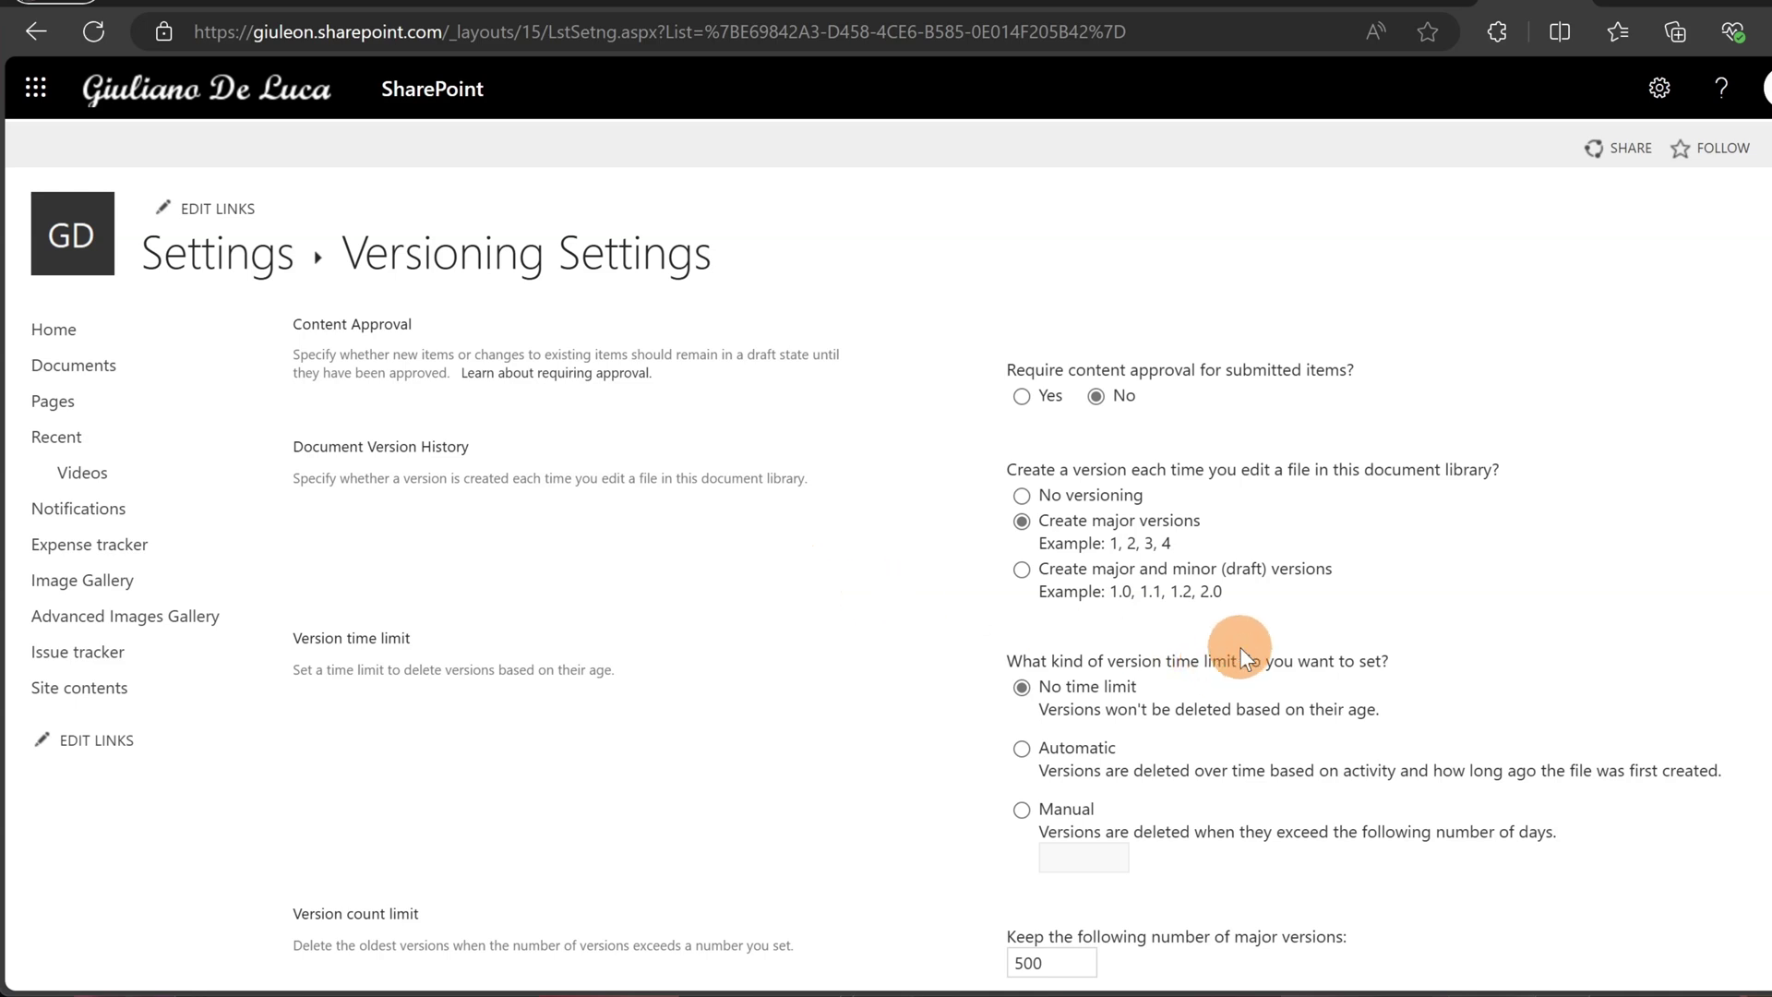
scroll(1239, 651, down, 3)
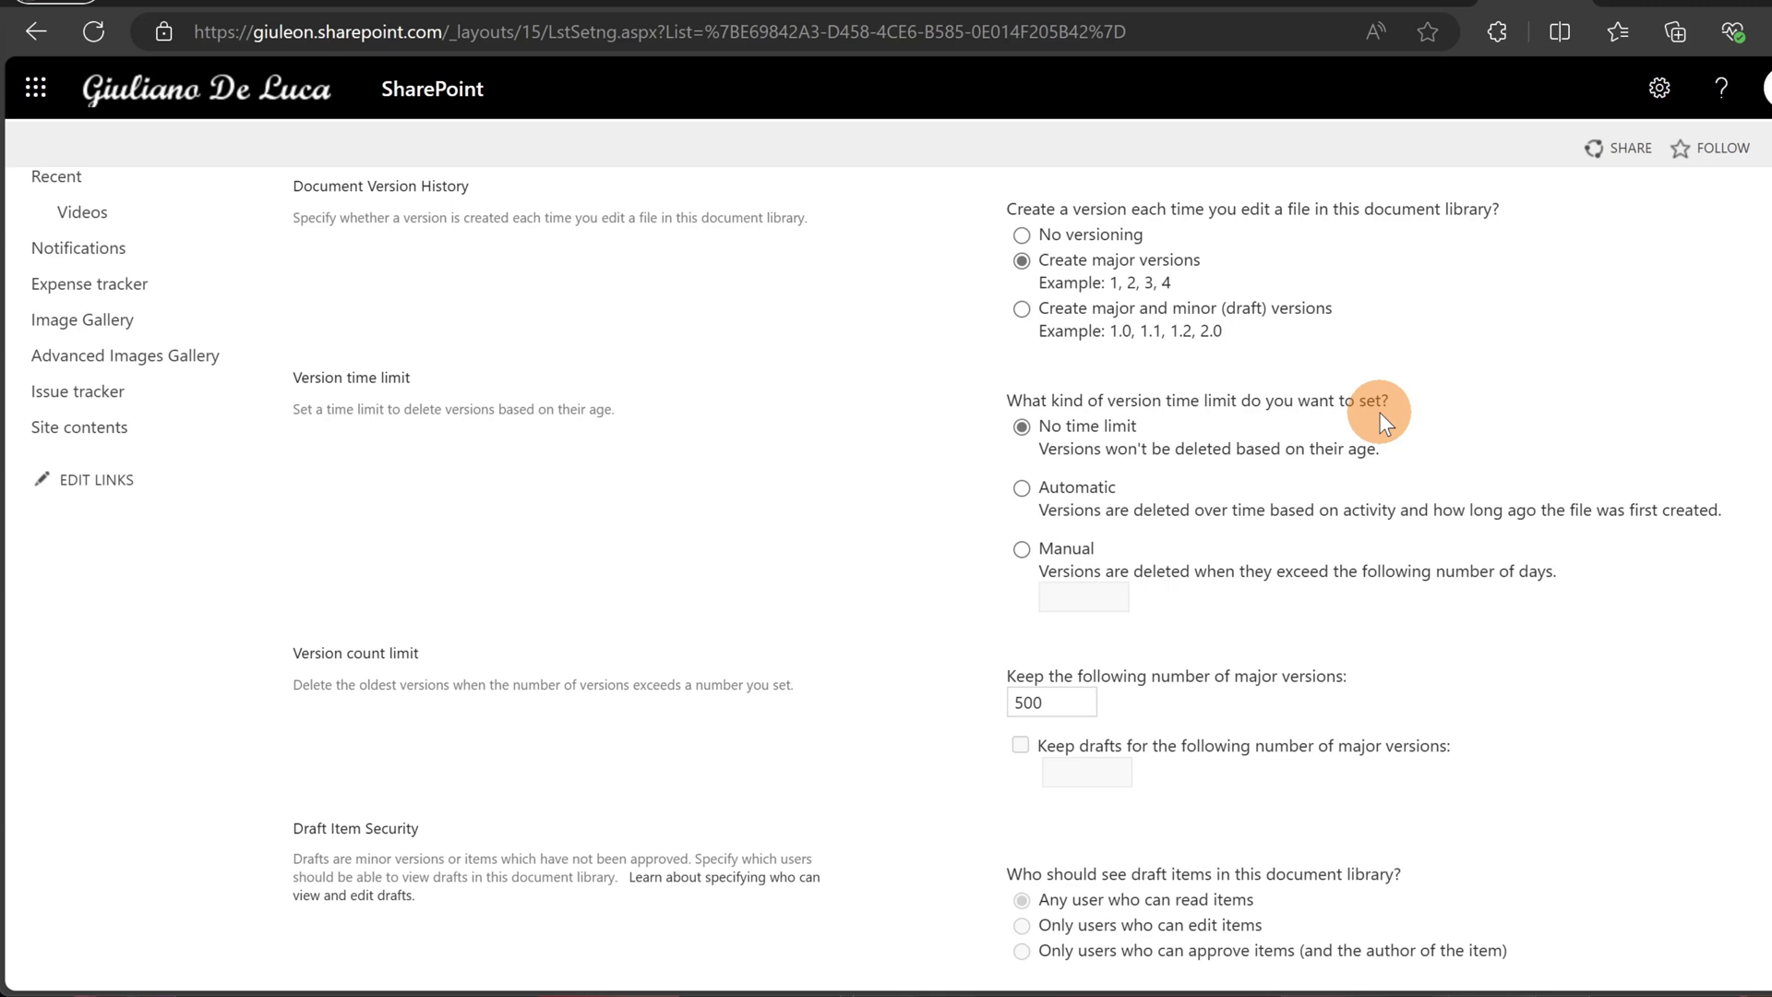
click(1024, 487)
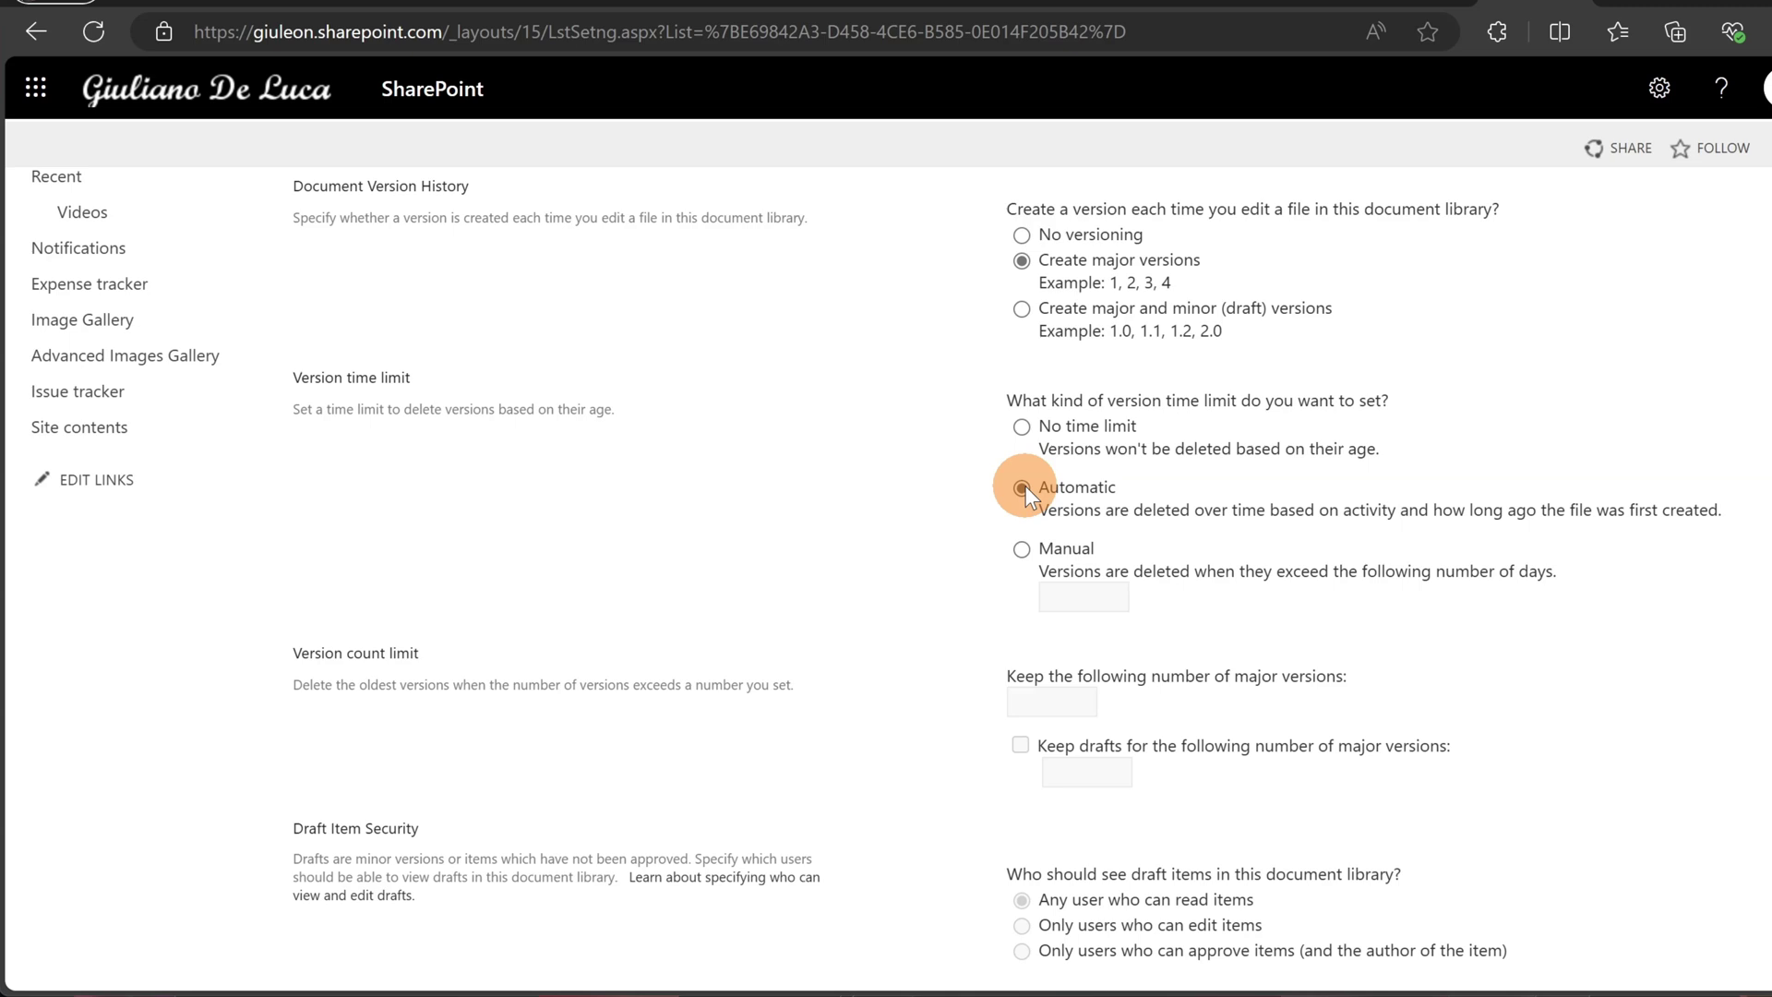
click(1021, 550)
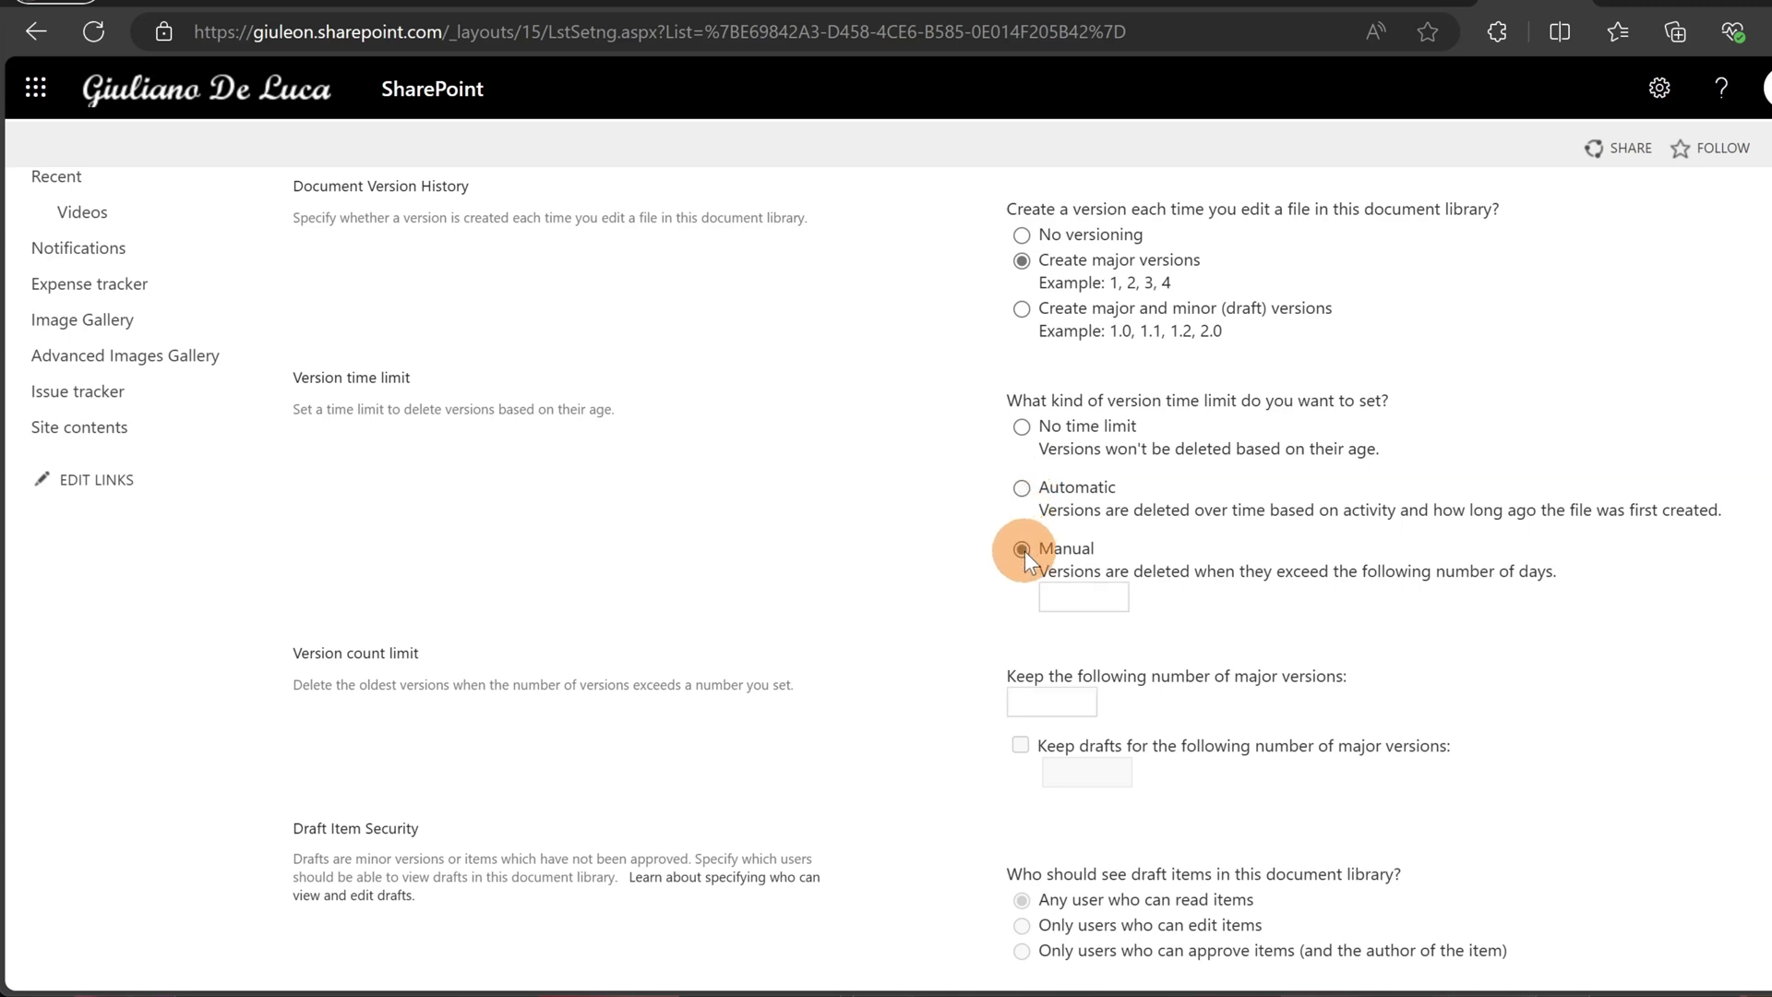
click(1022, 428)
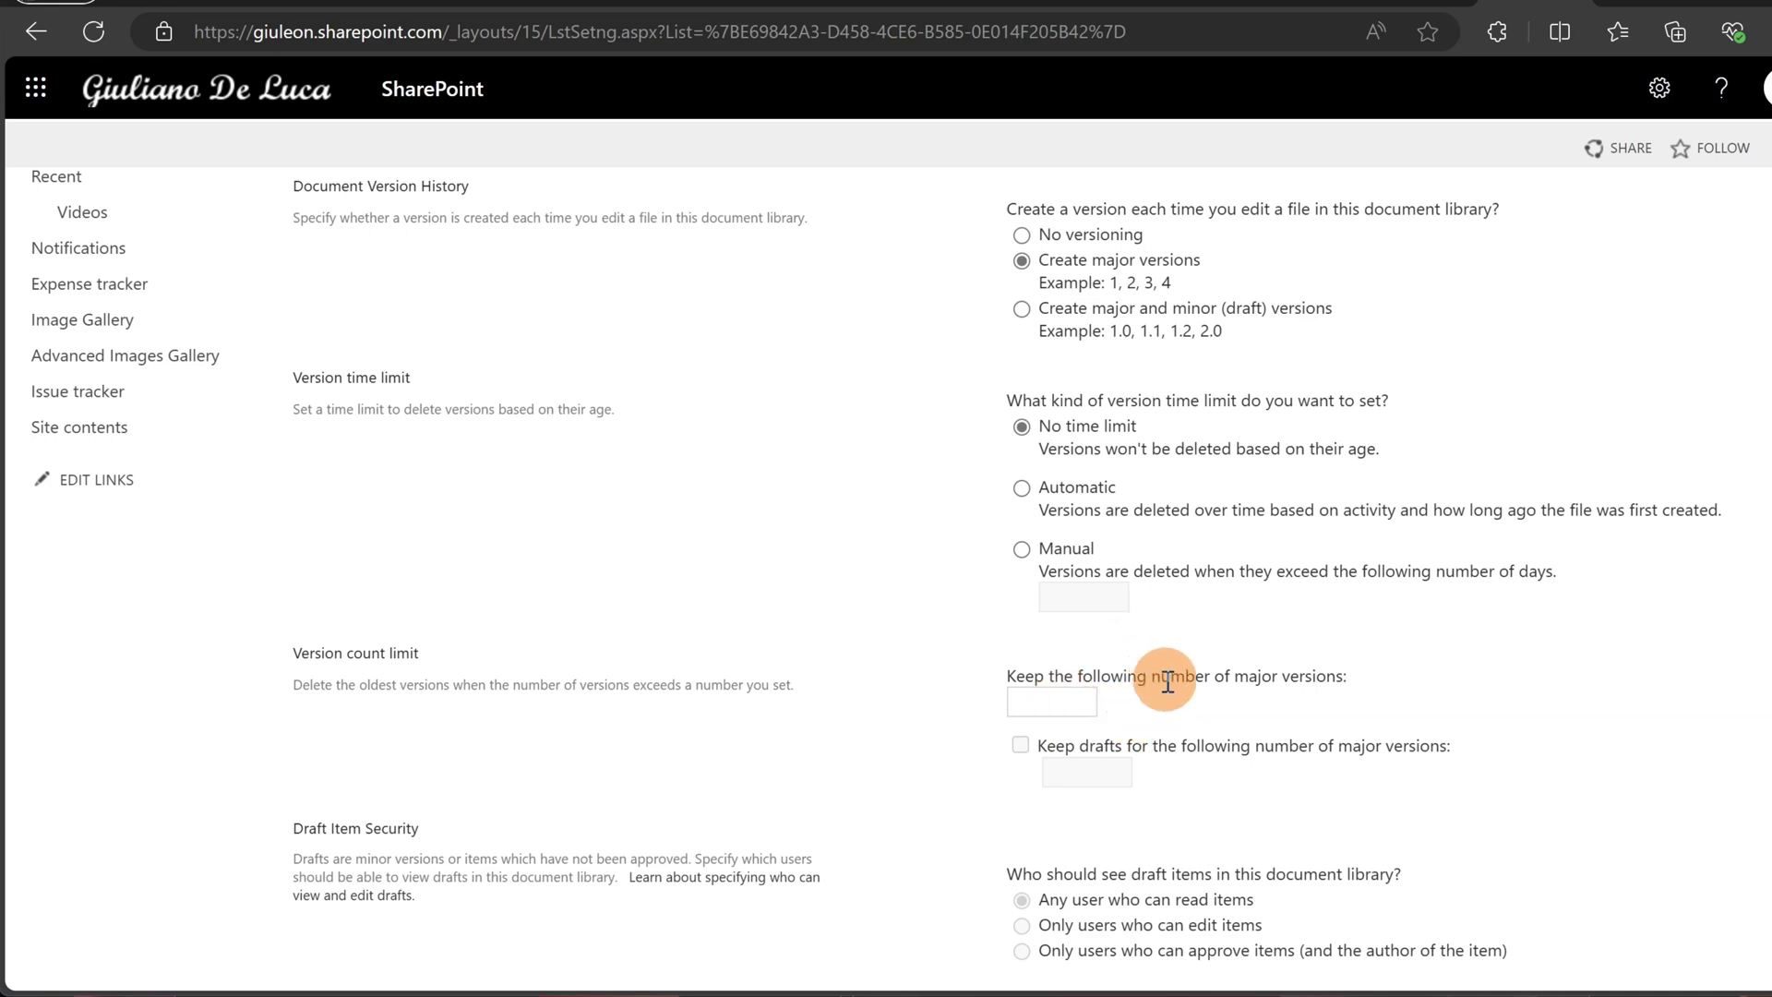
click(1023, 488)
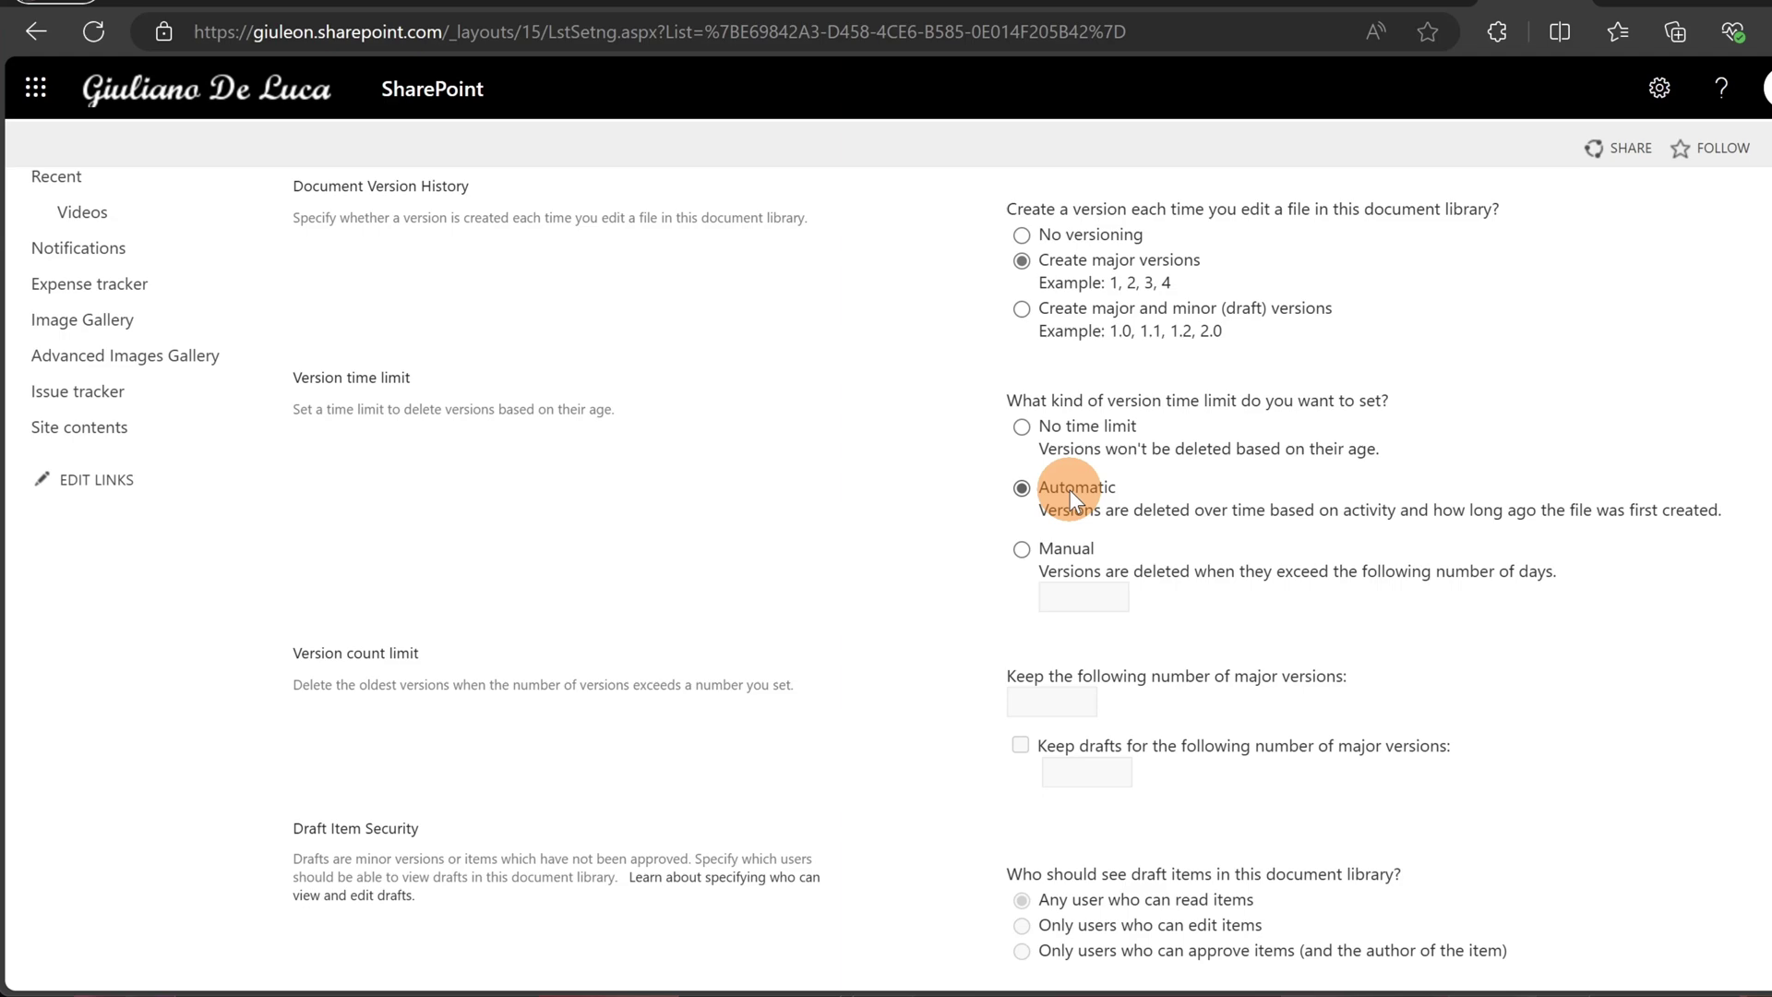
scroll(1543, 440, down, 3)
Step: Save the Documents library's Automatic versioning settings with OK
click(1580, 849)
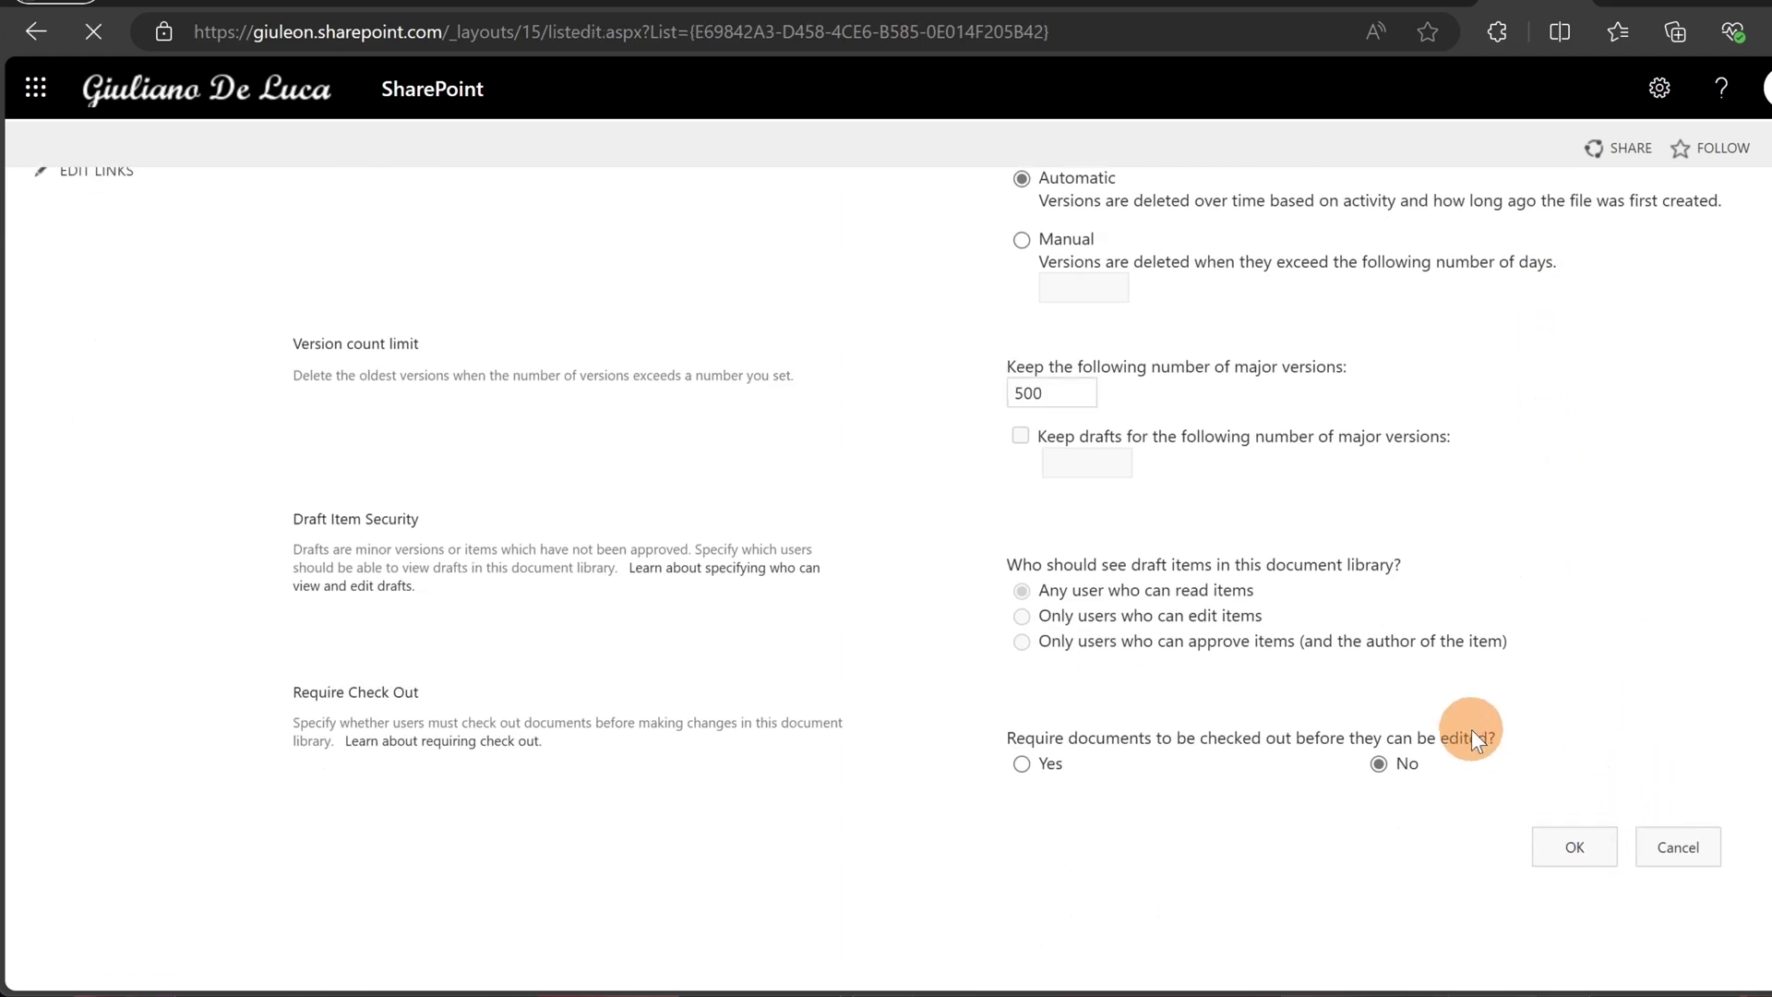